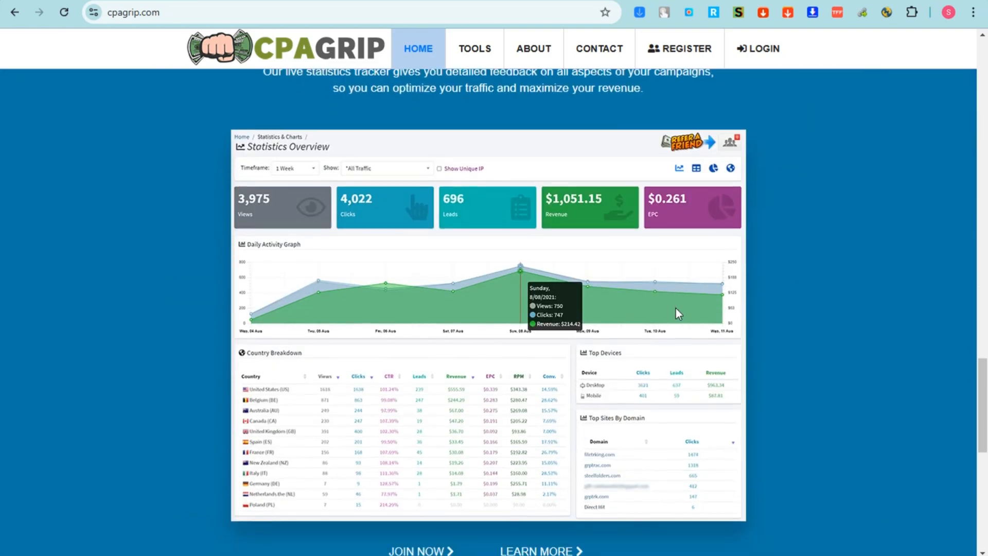
Open CPAGrip's publisher registration form.
{"action": "scroll", "coordinate": [675, 307], "scroll_direction": "up", "scroll_amount": 8}
{"action": "scroll", "coordinate": [675, 307], "scroll_direction": "up", "scroll_amount": 10}
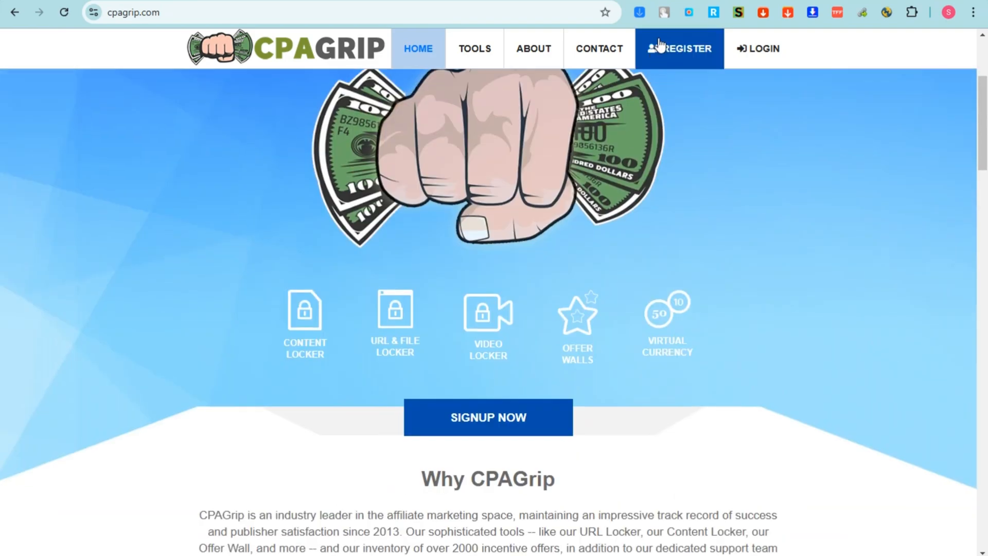
{"action": "left_click", "coordinate": [678, 48]}
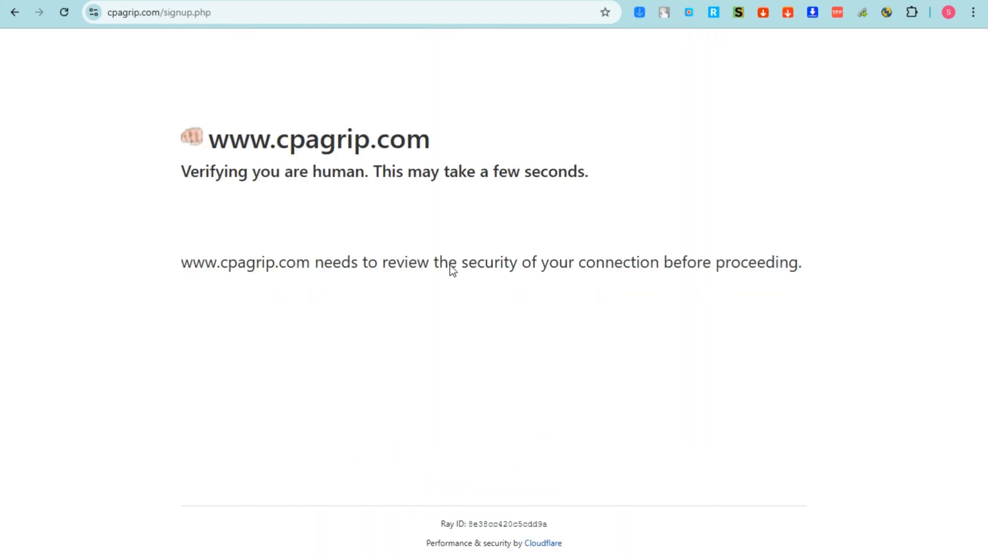
{"action": "scroll", "coordinate": [496, 284], "scroll_direction": "down", "scroll_amount": 3}
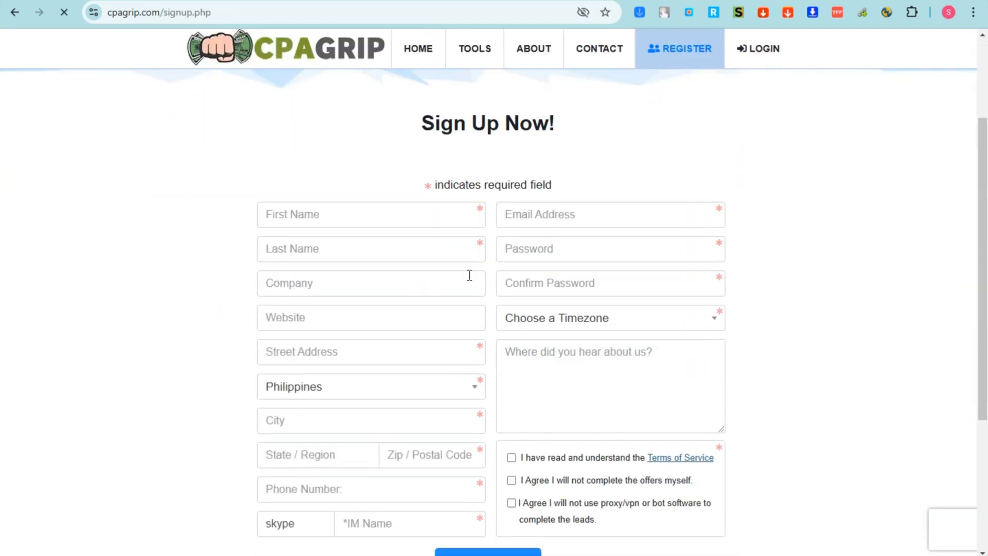
Enter the first and last name and the company Alexa Hotel.
{"action": "left_click", "coordinate": [344, 215]}
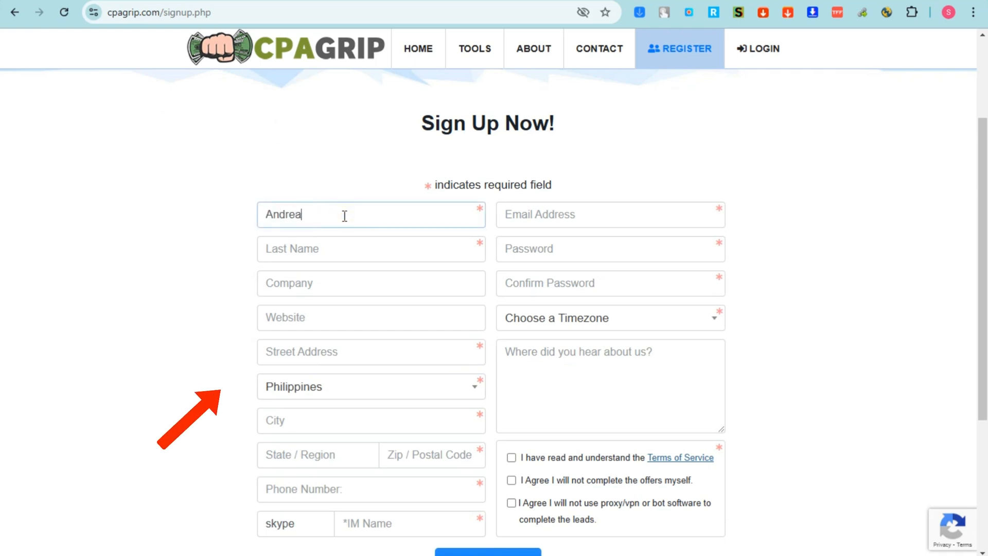
{"action": "left_click", "coordinate": [338, 252]}
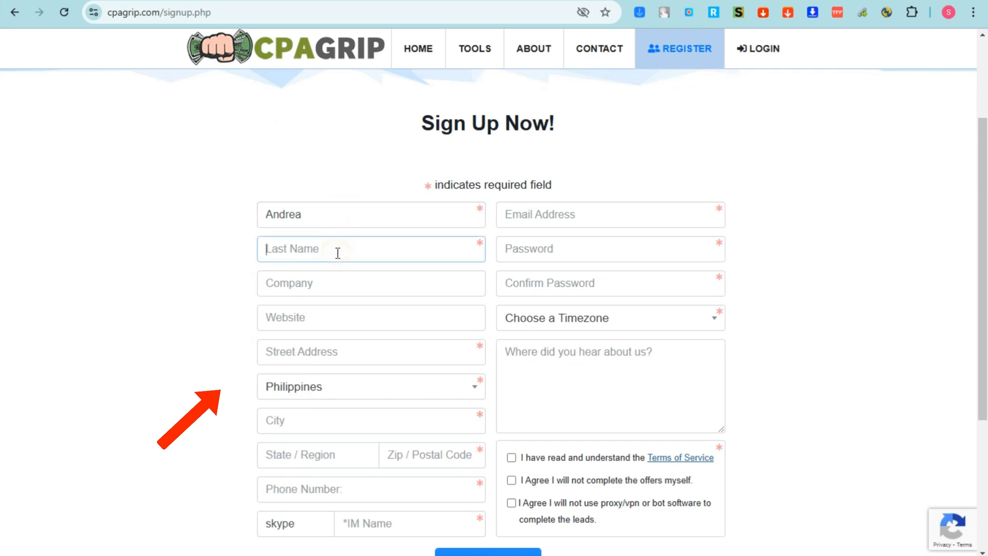
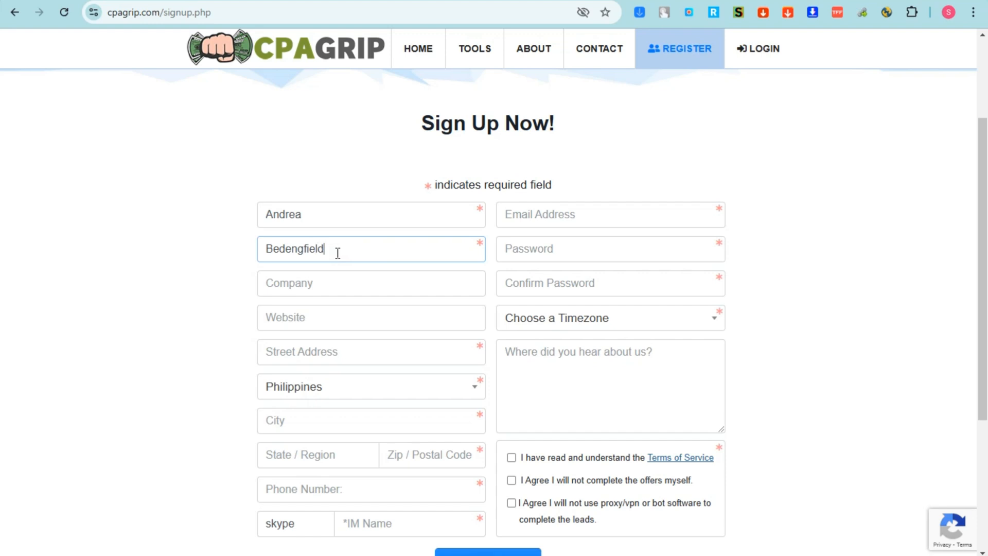
{"action": "left_click", "coordinate": [336, 279]}
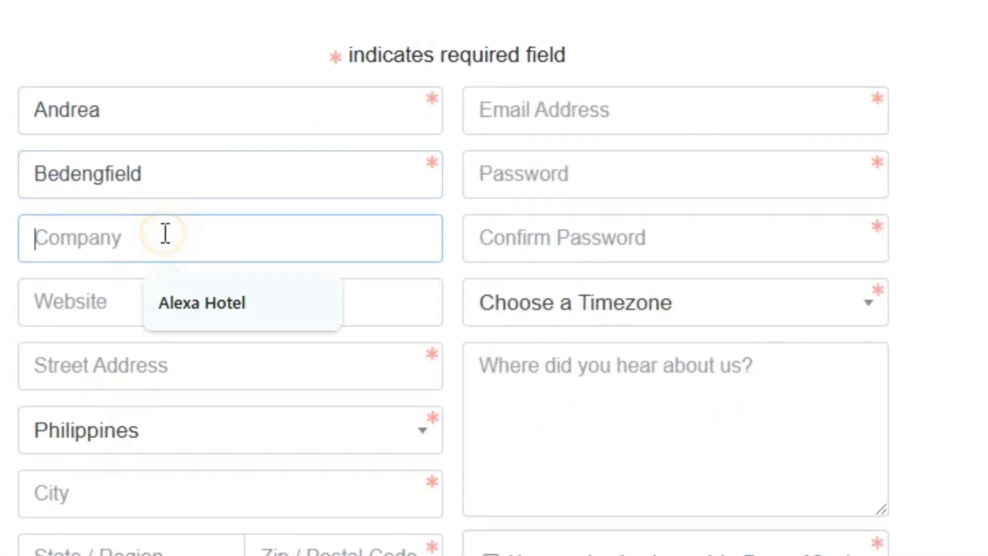
{"action": "left_click", "coordinate": [348, 323]}
{"action": "left_click", "coordinate": [188, 312]}
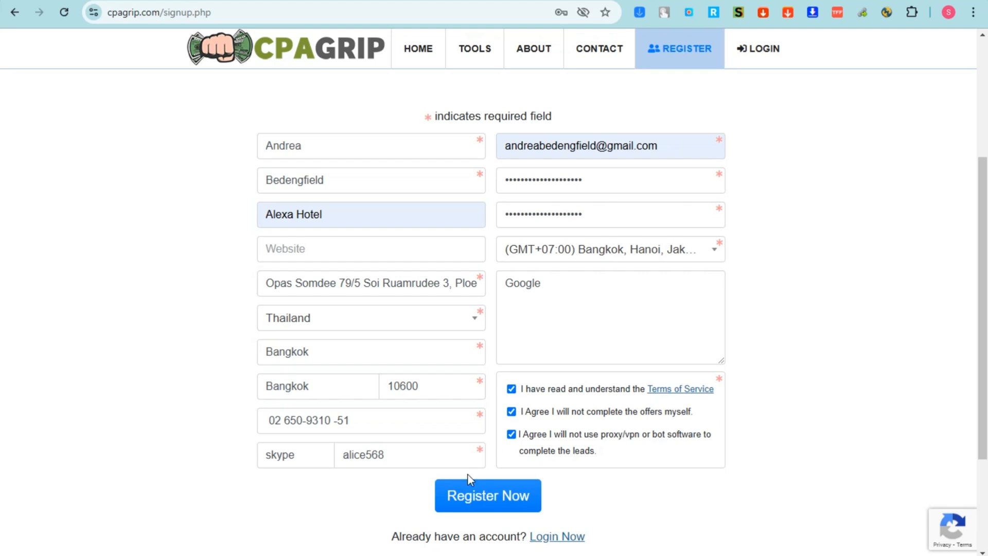
Submit the registration with Register Now and decline Chrome's offer to save the password.
{"action": "left_click", "coordinate": [491, 500]}
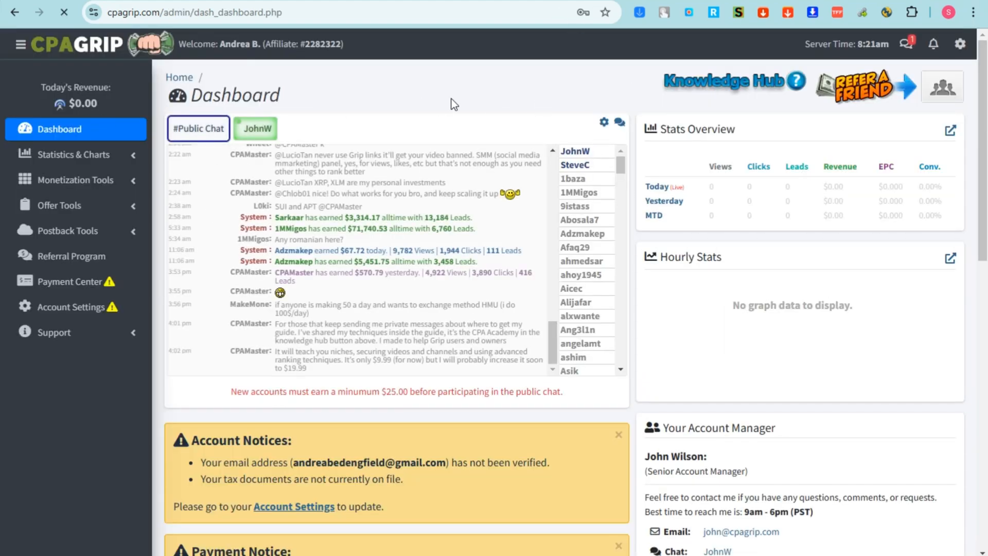
{"action": "left_click", "coordinate": [599, 220]}
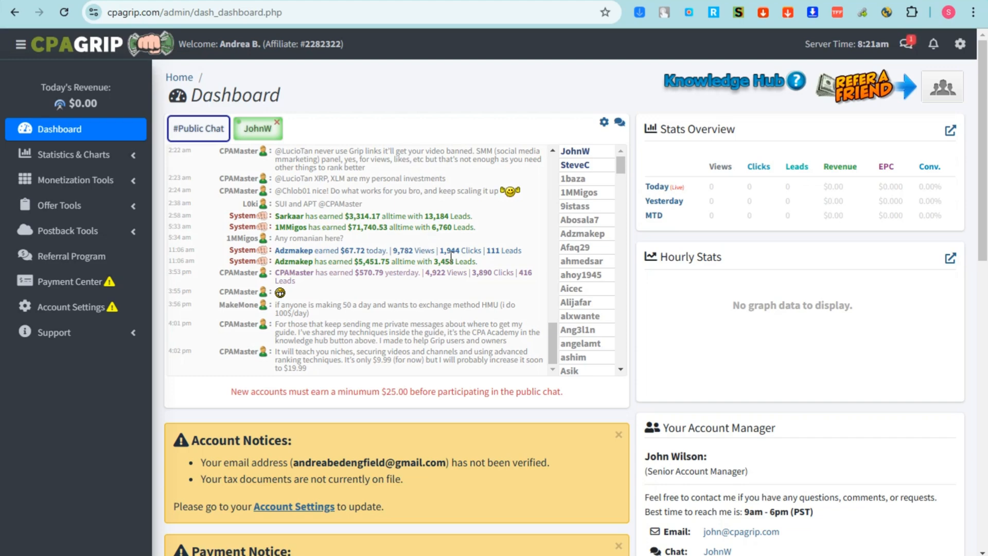
{"action": "scroll", "coordinate": [340, 278], "scroll_direction": "down", "scroll_amount": 5}
{"action": "scroll", "coordinate": [344, 262], "scroll_direction": "up", "scroll_amount": 4}
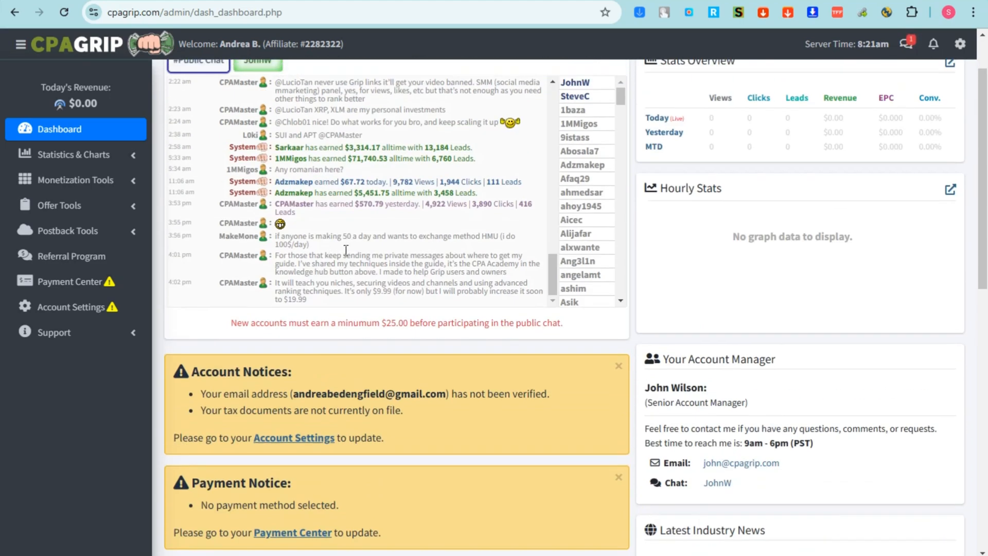
{"action": "scroll", "coordinate": [418, 254], "scroll_direction": "up", "scroll_amount": 3}
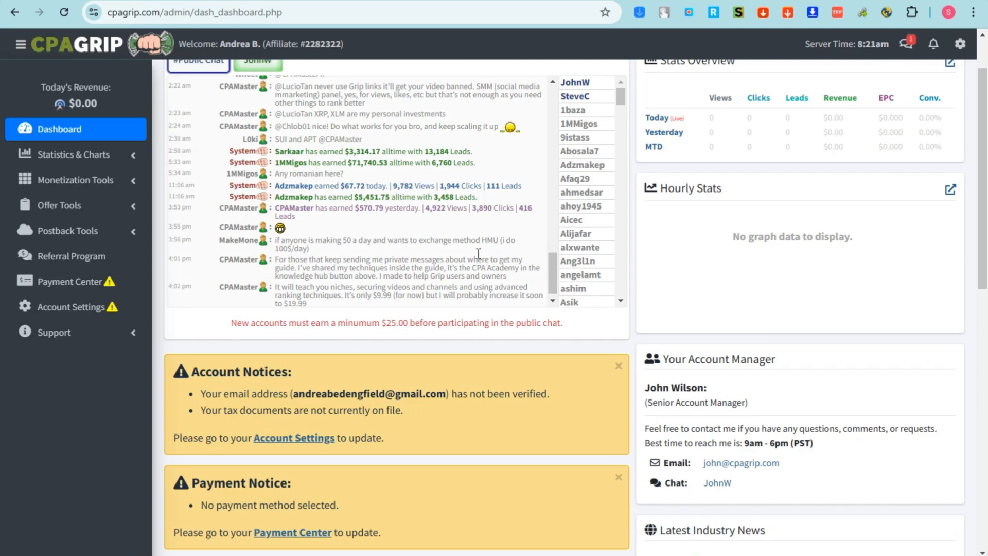
Reload the Dashboard and scroll down to the Account Notices and Account Settings link.
{"action": "left_click", "coordinate": [71, 138]}
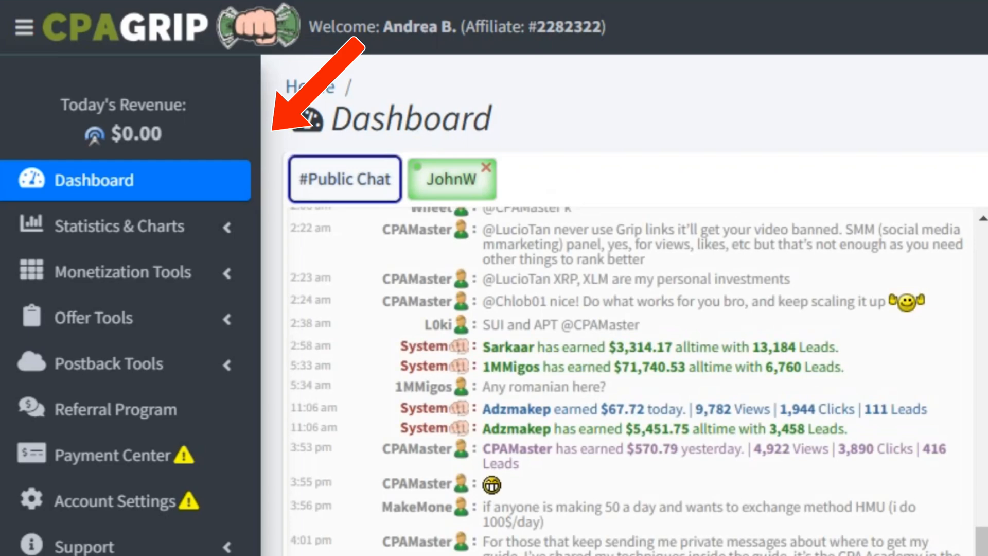
{"action": "scroll", "coordinate": [624, 303], "scroll_direction": "down", "scroll_amount": 5}
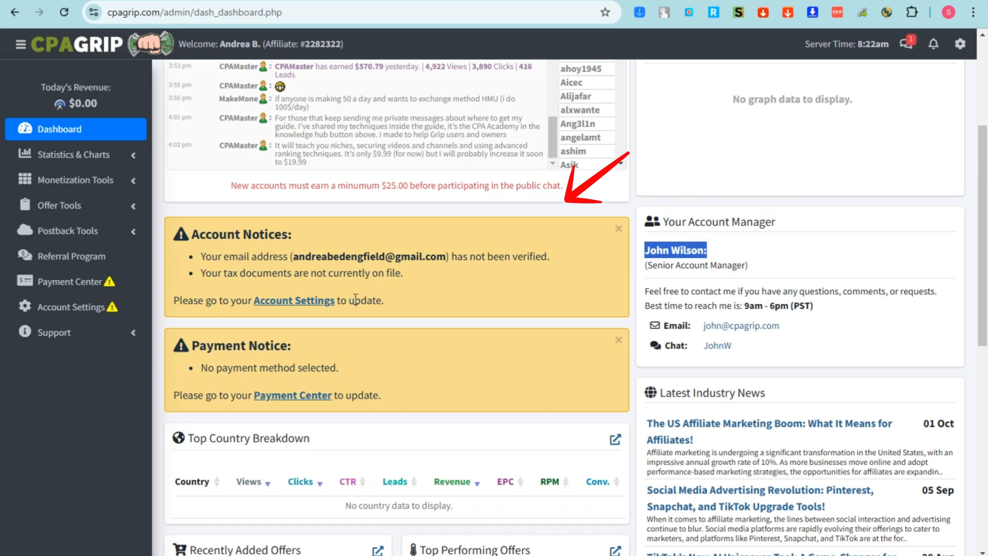
{"action": "right_click", "coordinate": [309, 303]}
Open Account Settings and scroll through details, tax documents, password and notification sections.
{"action": "left_click", "coordinate": [331, 321]}
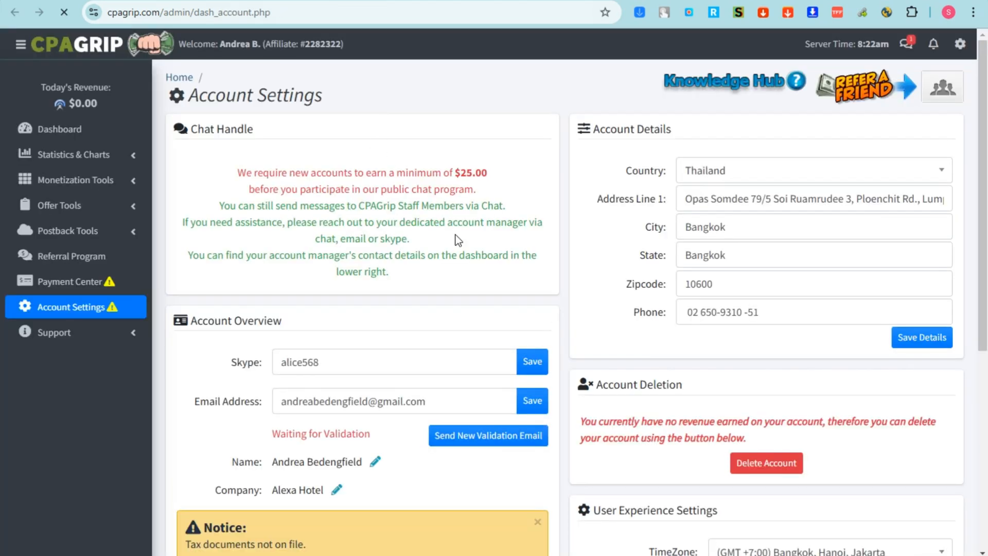
{"action": "scroll", "coordinate": [455, 234], "scroll_direction": "down", "scroll_amount": 3}
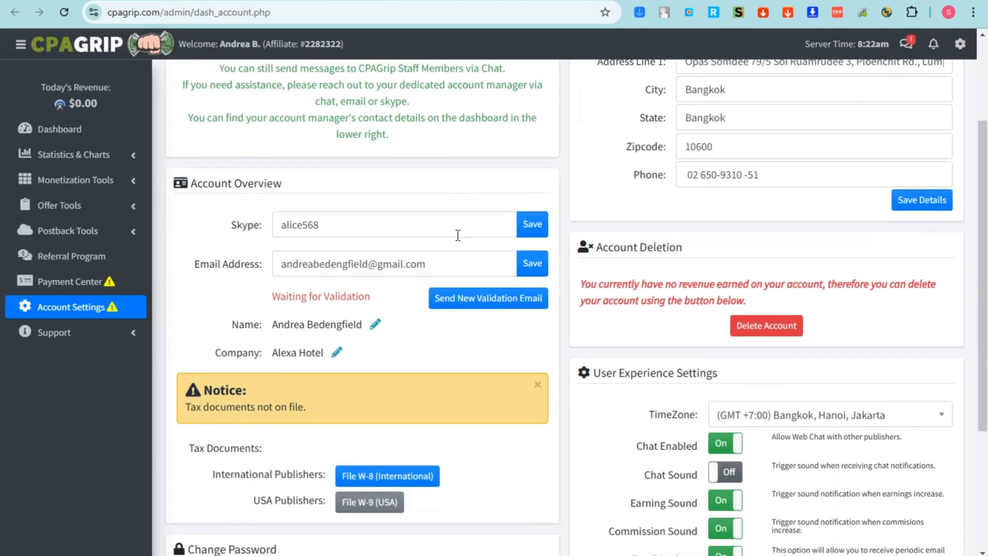
{"action": "scroll", "coordinate": [706, 274], "scroll_direction": "down", "scroll_amount": 3}
{"action": "scroll", "coordinate": [706, 273], "scroll_direction": "down", "scroll_amount": 2}
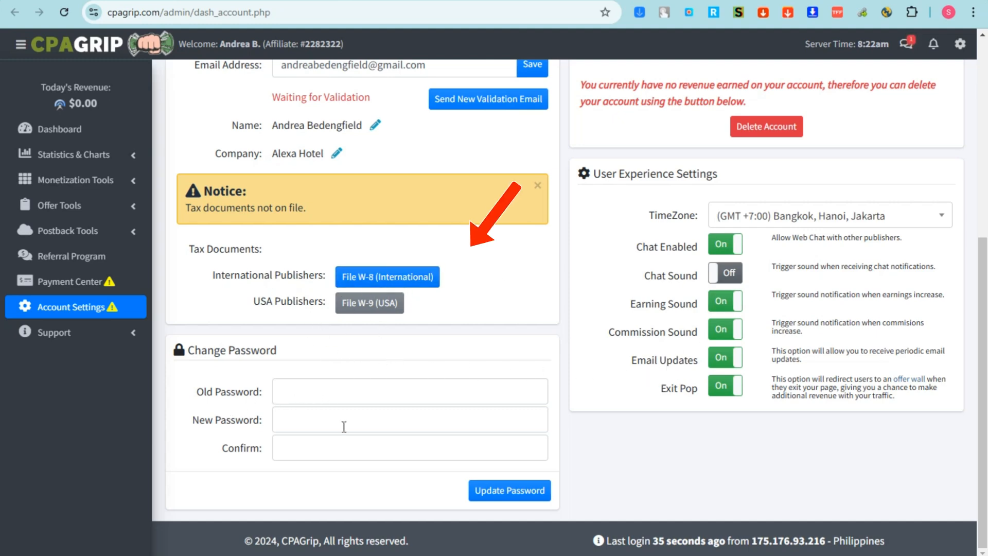
{"action": "scroll", "coordinate": [607, 381], "scroll_direction": "up", "scroll_amount": 4}
{"action": "scroll", "coordinate": [696, 57], "scroll_direction": "up", "scroll_amount": 2}
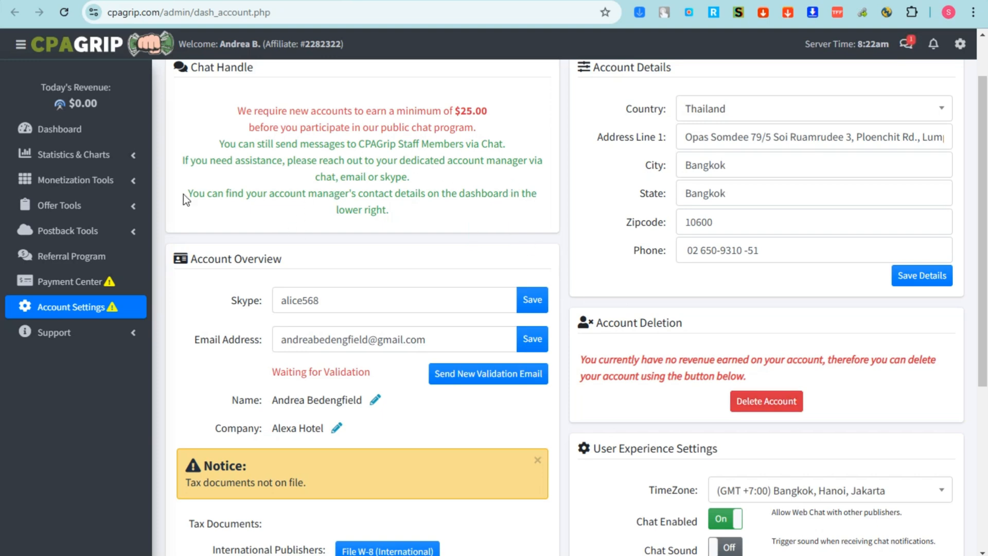
Browse Stats Overview, then Daily Breakdown and its timeframe choices, ending on Offer Breakdown.
{"action": "left_click", "coordinate": [90, 161]}
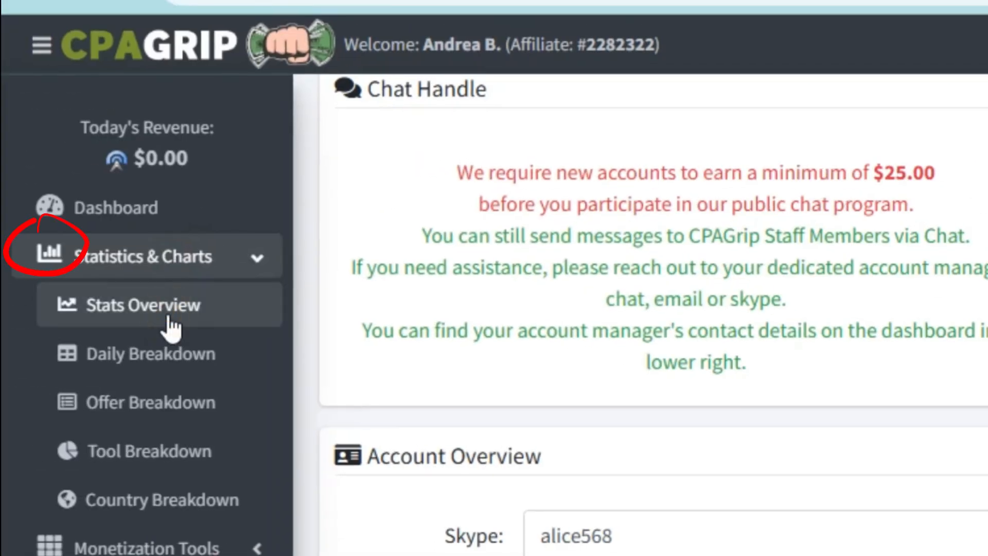
{"action": "left_click", "coordinate": [171, 324]}
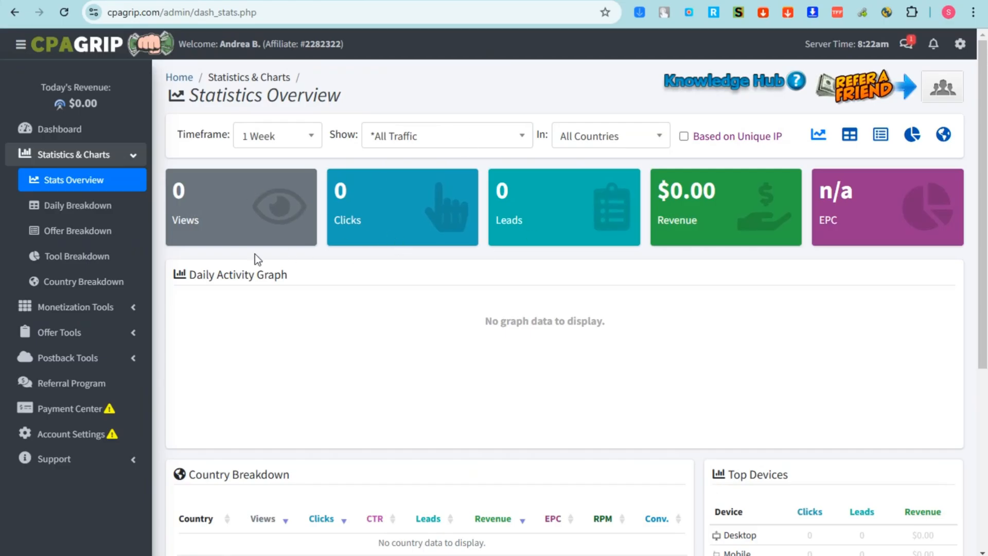
{"action": "left_click", "coordinate": [99, 211]}
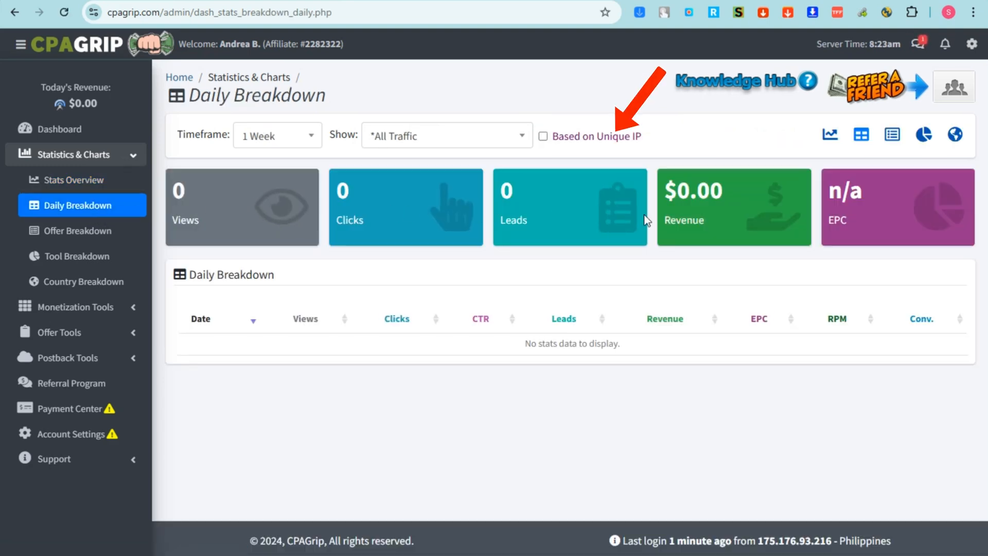
{"action": "left_click", "coordinate": [271, 139]}
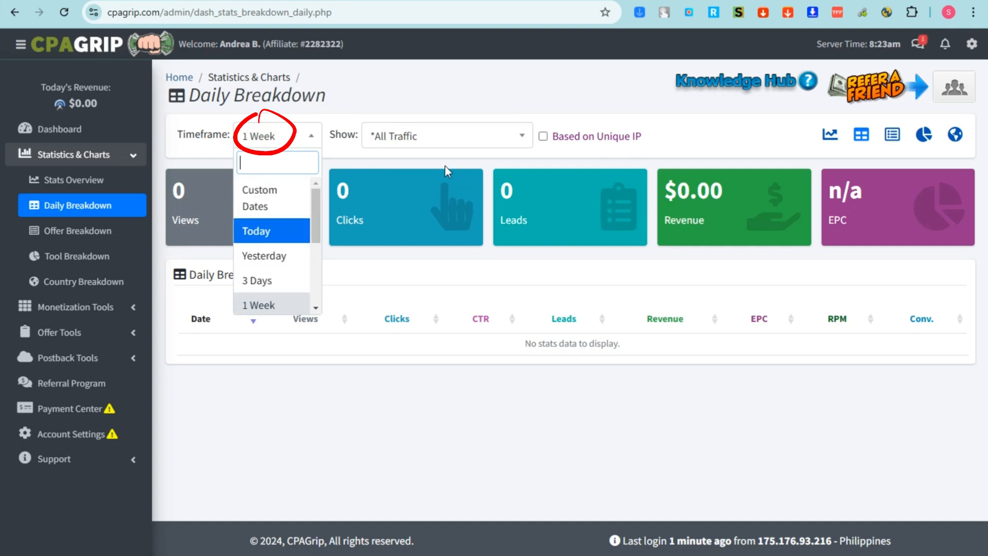
{"action": "left_click", "coordinate": [74, 238]}
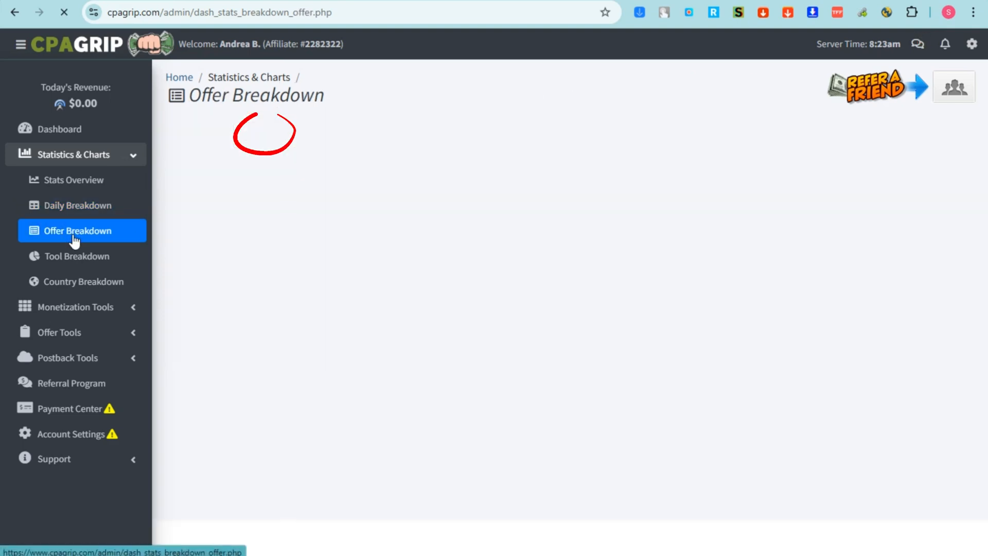
{"action": "scroll", "coordinate": [419, 304], "scroll_direction": "down", "scroll_amount": 1}
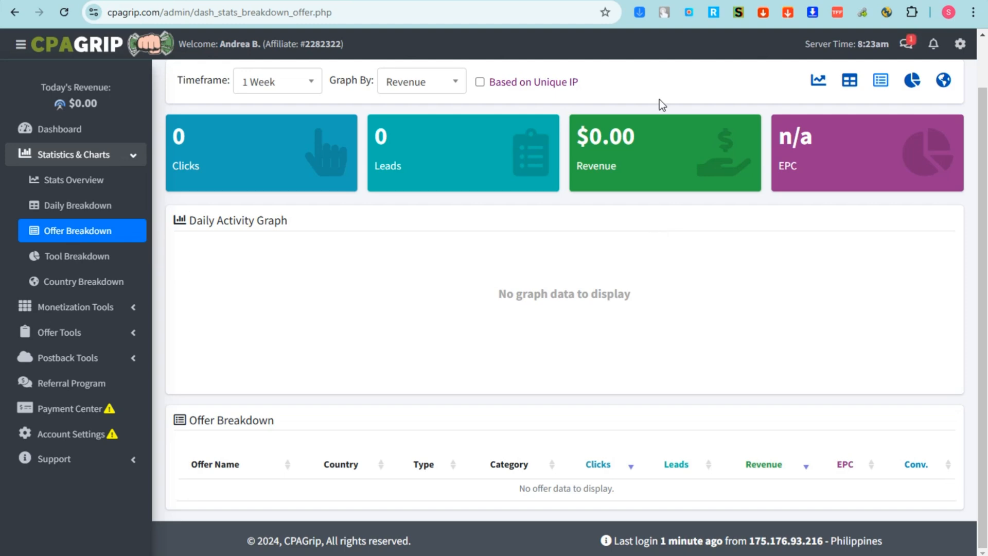
Check Tool Breakdown's timeframe and graph options, keeping Revenue, then view Country Breakdown.
{"action": "left_click", "coordinate": [85, 261]}
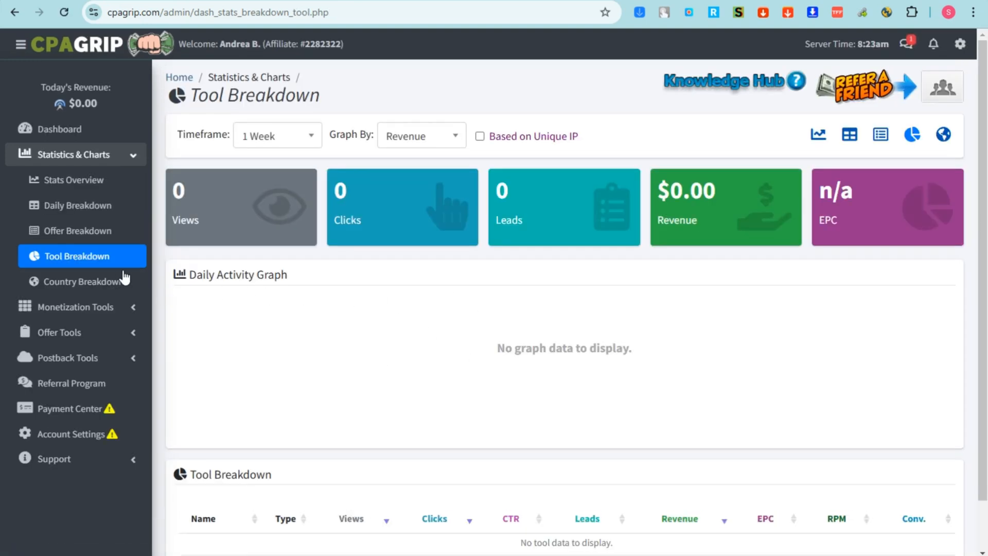
{"action": "left_click", "coordinate": [278, 140]}
{"action": "left_click", "coordinate": [413, 140]}
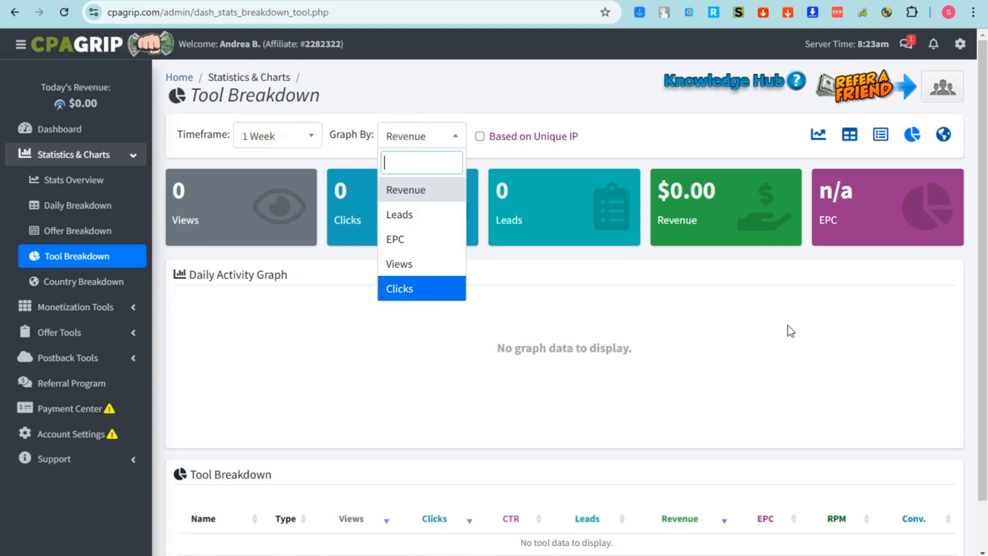
{"action": "left_click", "coordinate": [833, 307]}
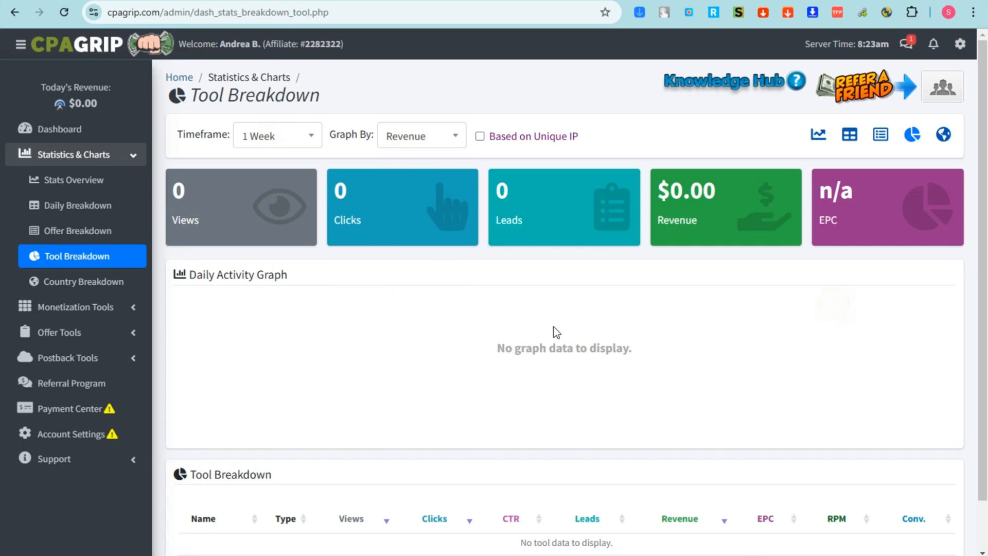
{"action": "left_click", "coordinate": [113, 287]}
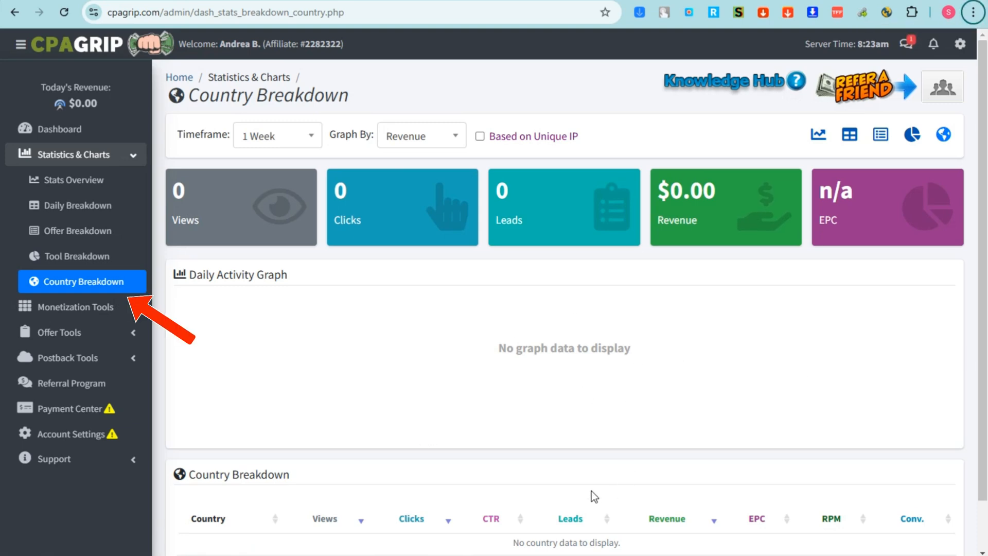
View the Content Locker terms of service, then switch to URL / File Lockers.
{"action": "left_click", "coordinate": [117, 308]}
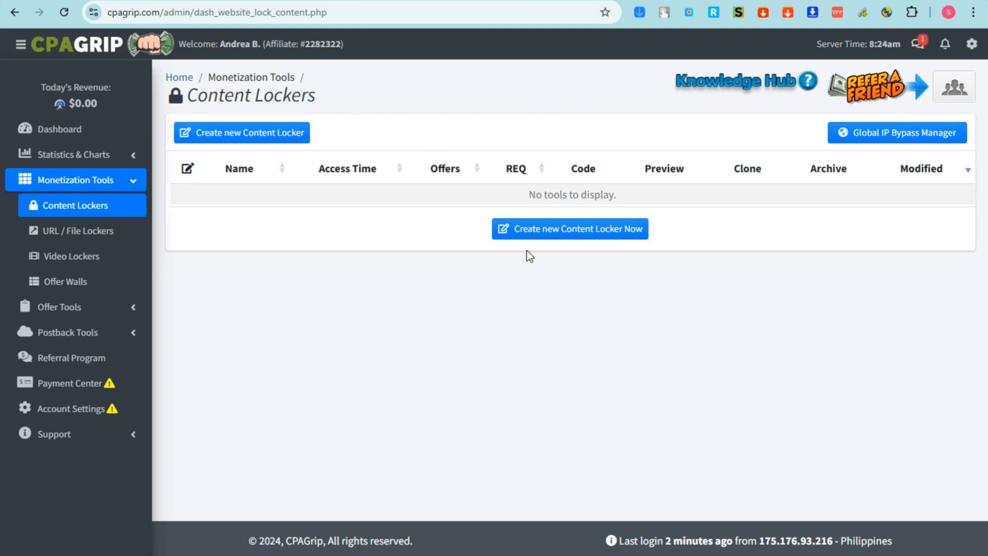
{"action": "left_click", "coordinate": [570, 232]}
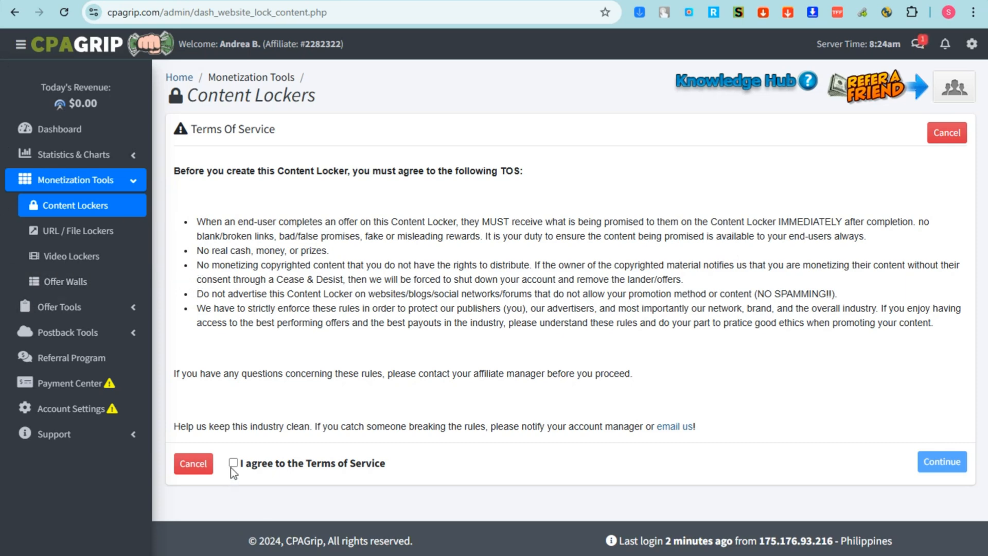
{"action": "left_click", "coordinate": [97, 234]}
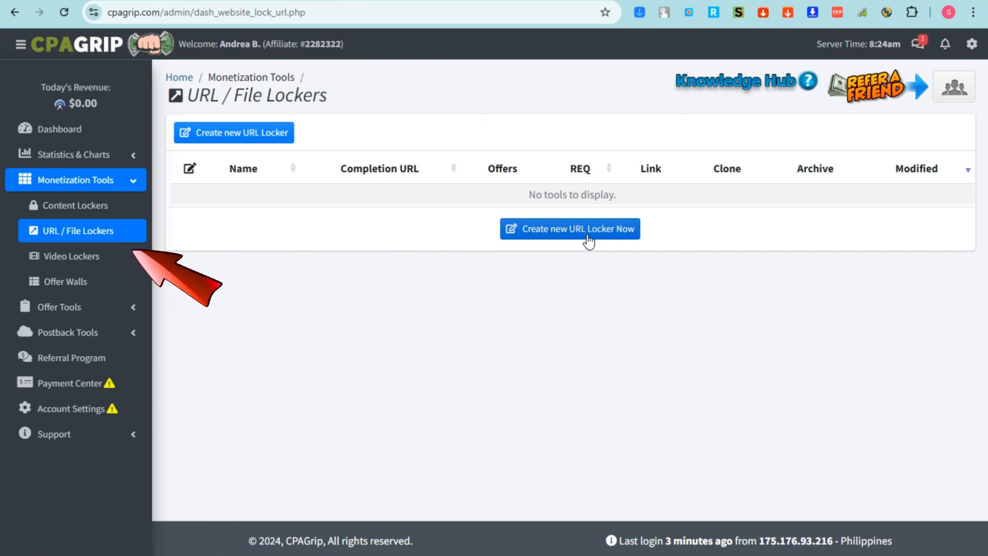
Go to Video Lockers and start a new Video Locker to show its terms.
{"action": "left_click", "coordinate": [81, 256]}
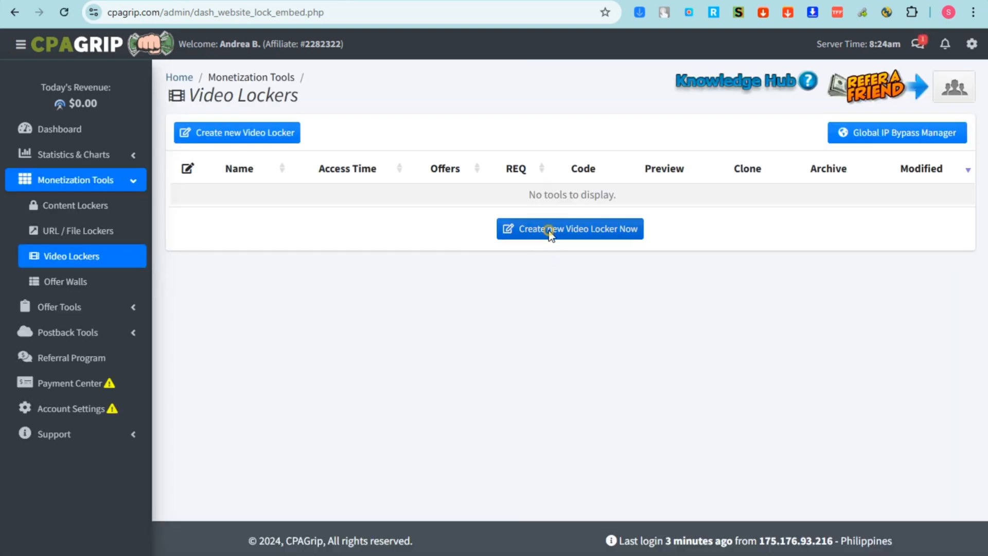
{"action": "left_click", "coordinate": [551, 234]}
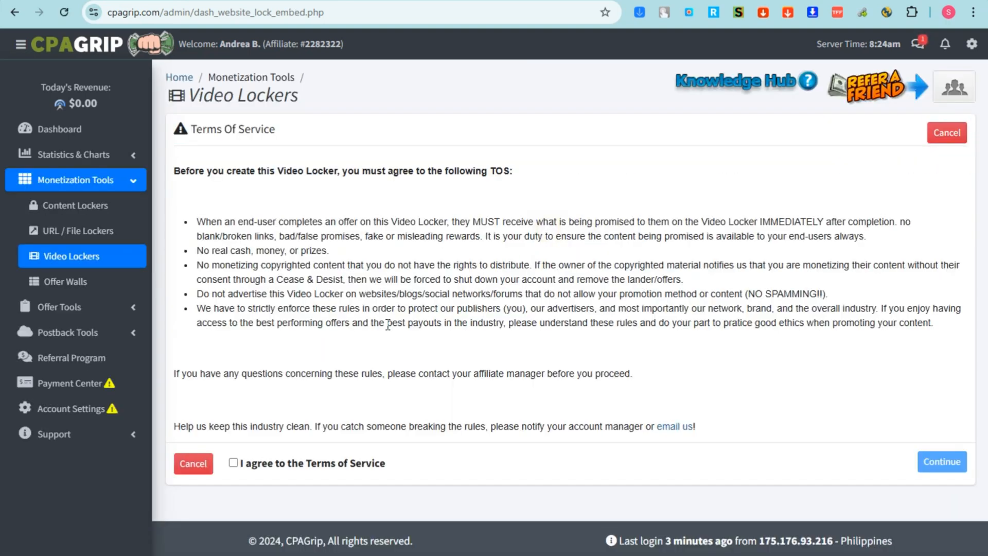
{"action": "key", "text": "alt"}
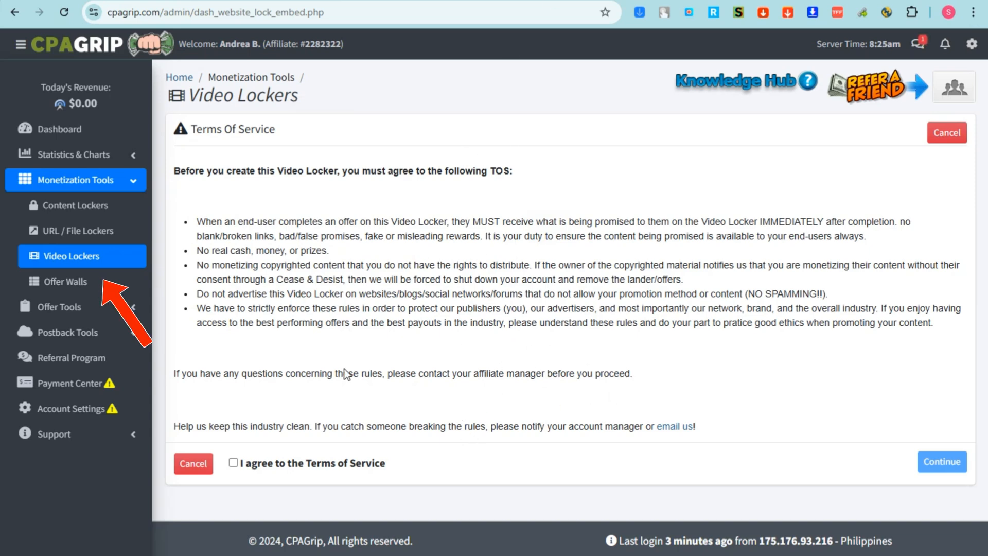
Start a new Offer Wall and tick 'I agree to the Terms of Service'.
{"action": "left_click", "coordinate": [89, 289]}
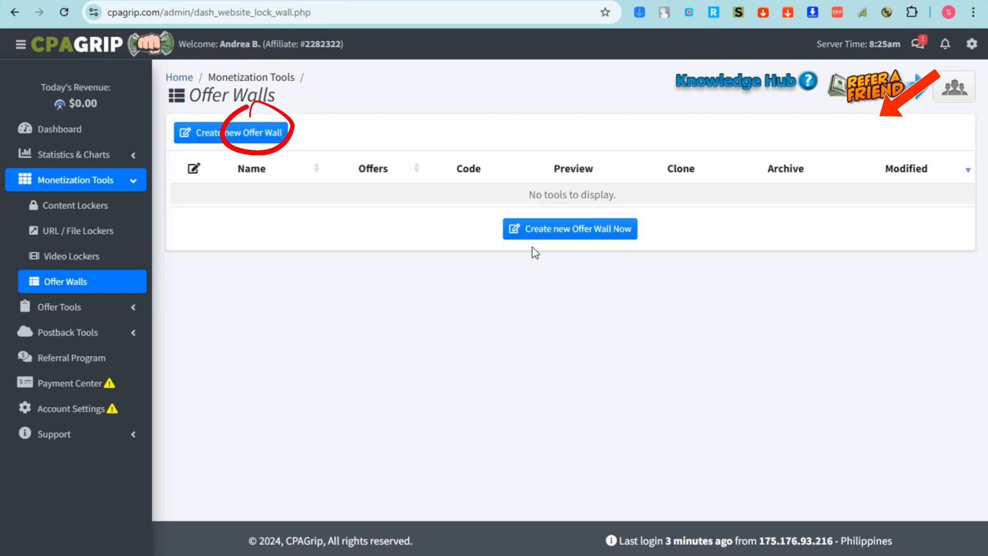
{"action": "left_click", "coordinate": [581, 226]}
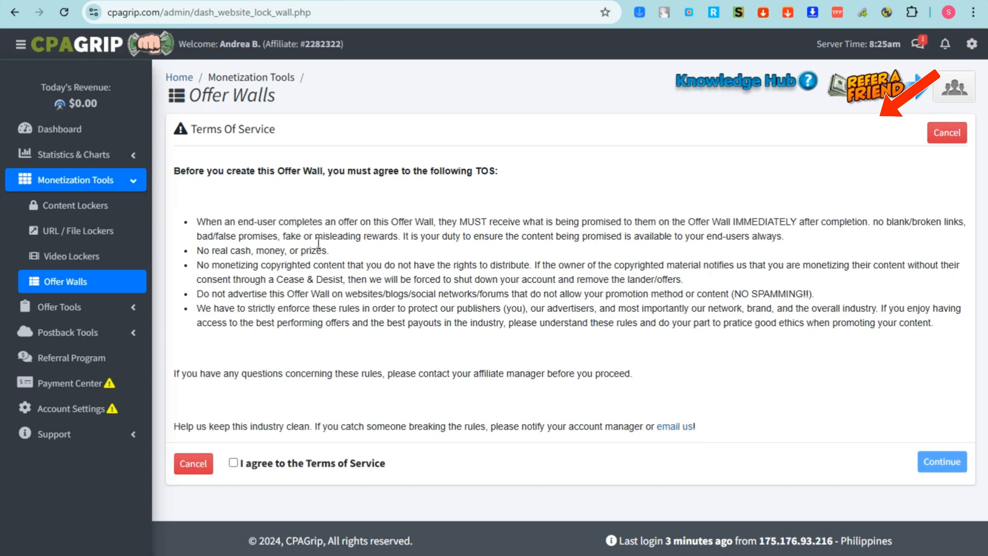
{"action": "left_click", "coordinate": [234, 462]}
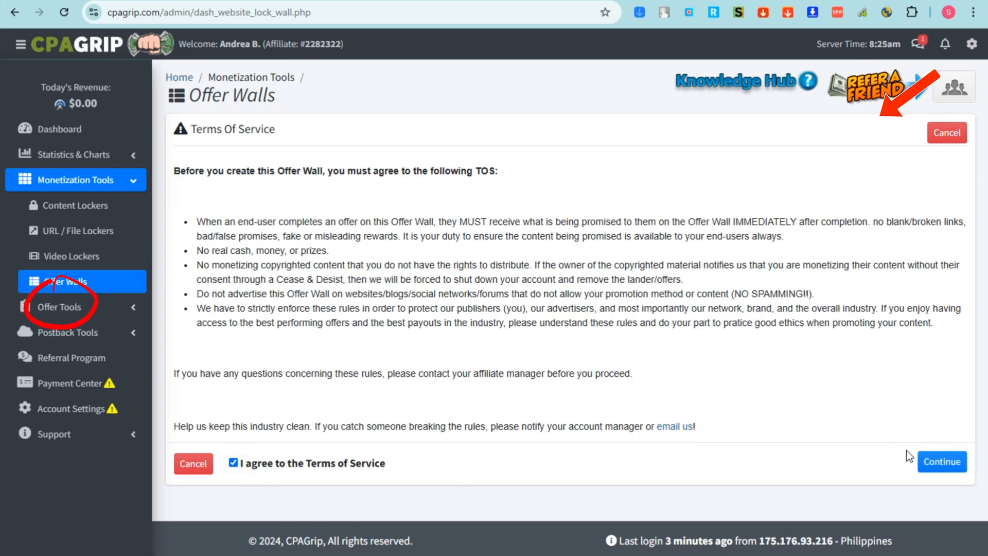
Open My Offers and scroll through the table of Philippines offers.
{"action": "left_click", "coordinate": [95, 312]}
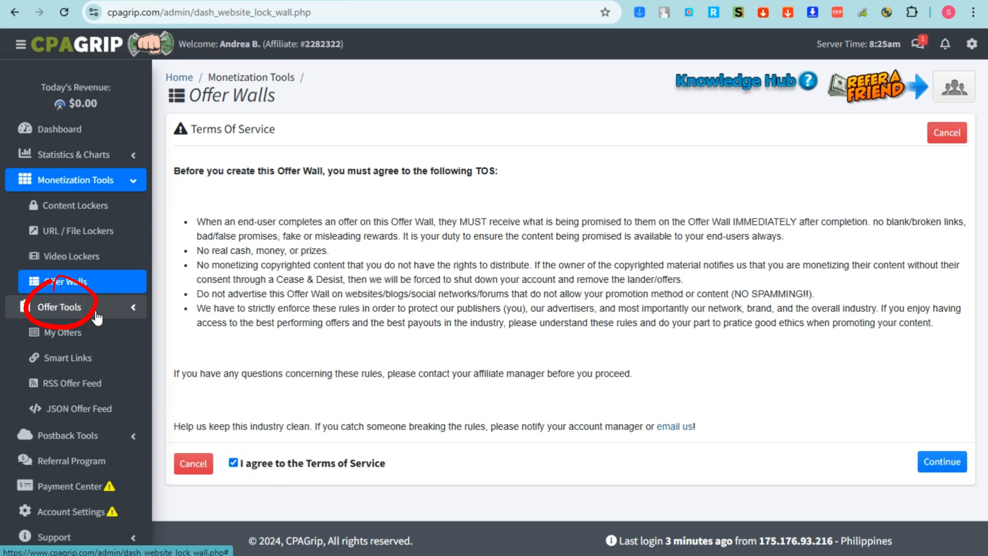
{"action": "left_click", "coordinate": [81, 343]}
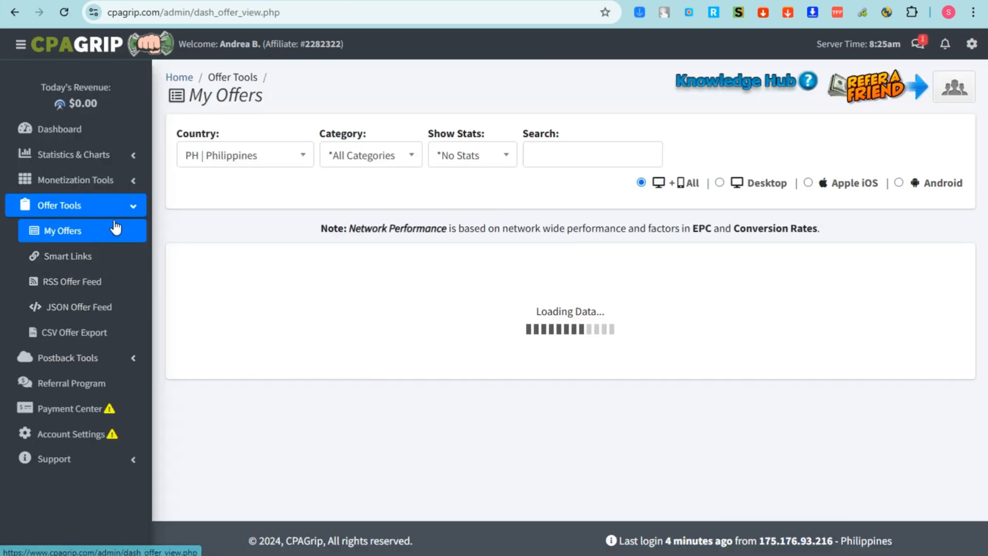
{"action": "left_click", "coordinate": [119, 209]}
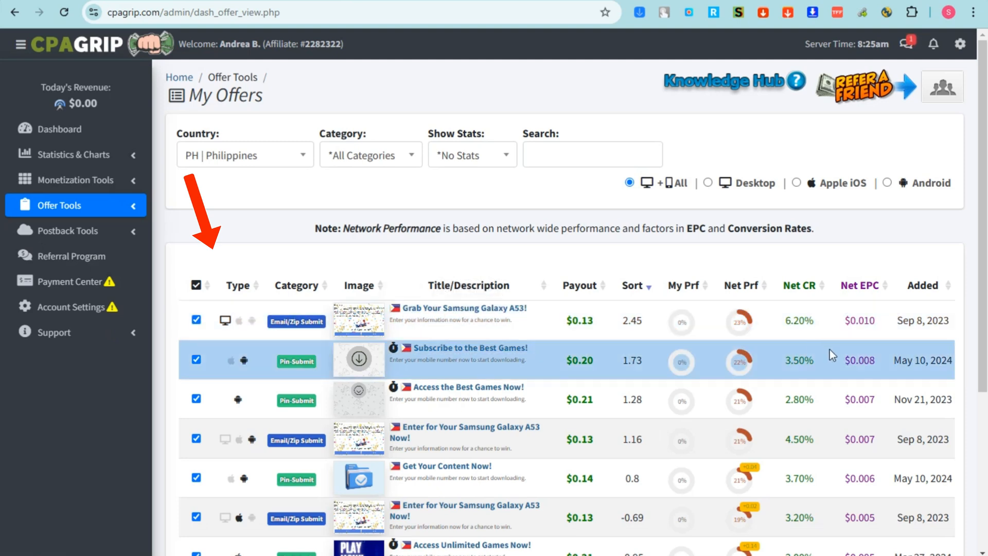
{"action": "scroll", "coordinate": [829, 357], "scroll_direction": "down", "scroll_amount": 3}
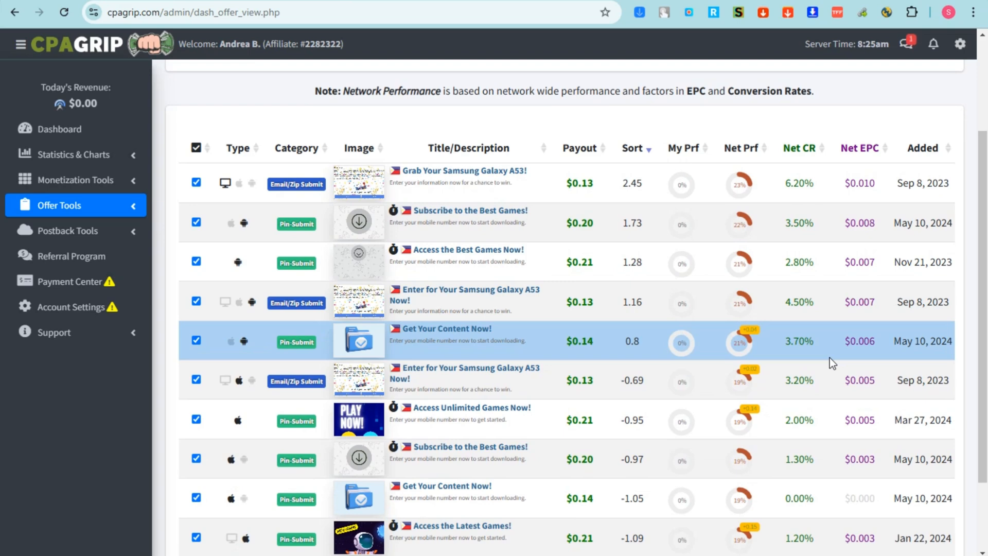
{"action": "scroll", "coordinate": [837, 373], "scroll_direction": "down", "scroll_amount": 2}
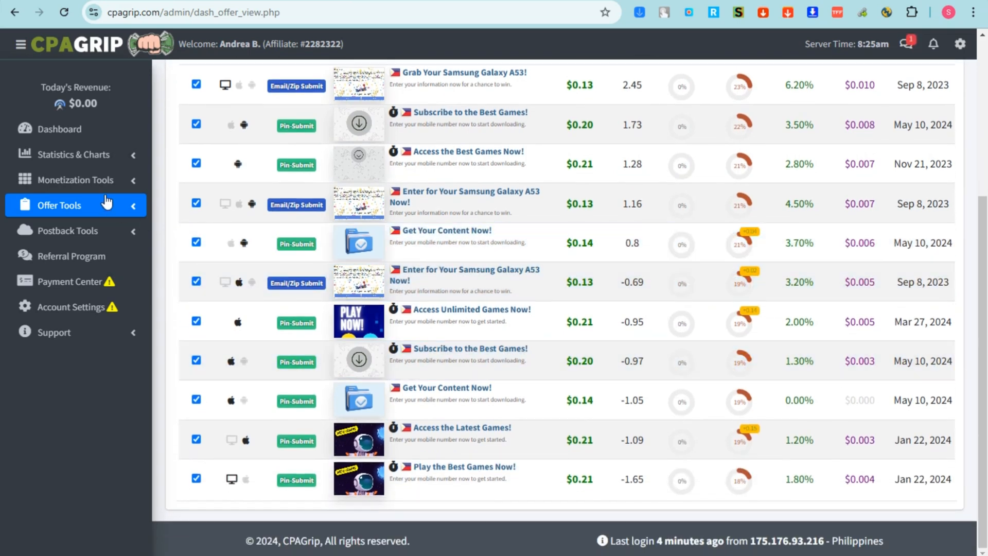
{"action": "left_click", "coordinate": [106, 211]}
Start a new Smart Link and accept its terms of service.
{"action": "left_click", "coordinate": [69, 257]}
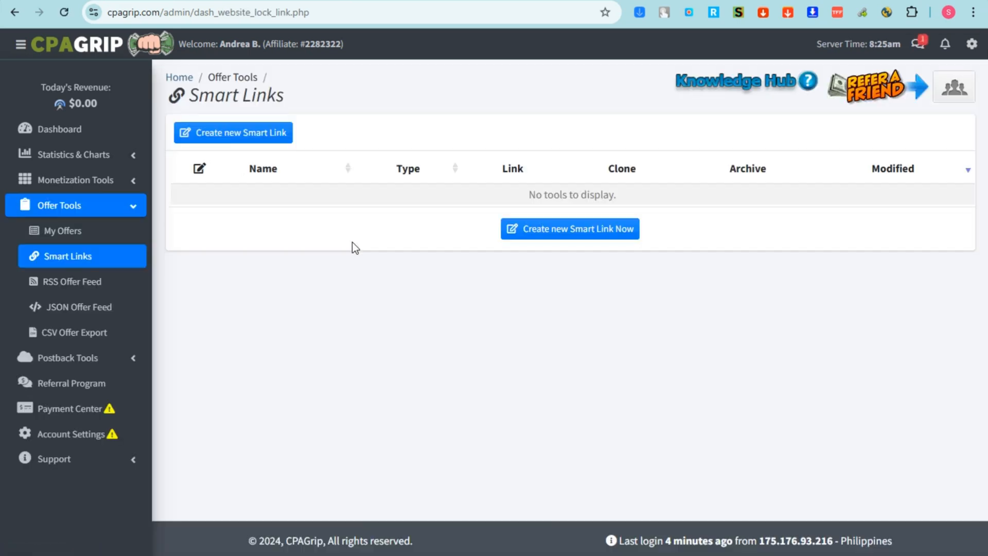
{"action": "left_click", "coordinate": [523, 229]}
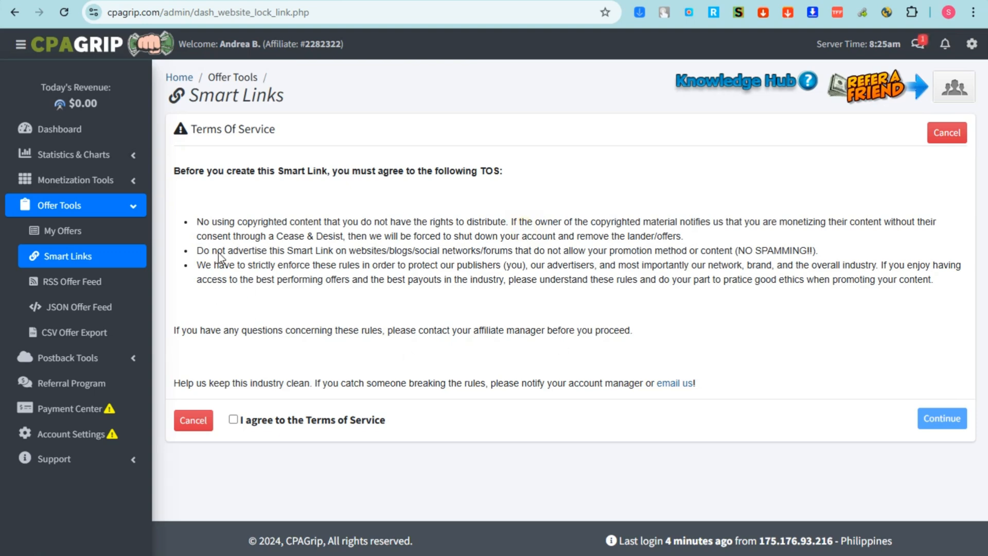
{"action": "left_click", "coordinate": [234, 420]}
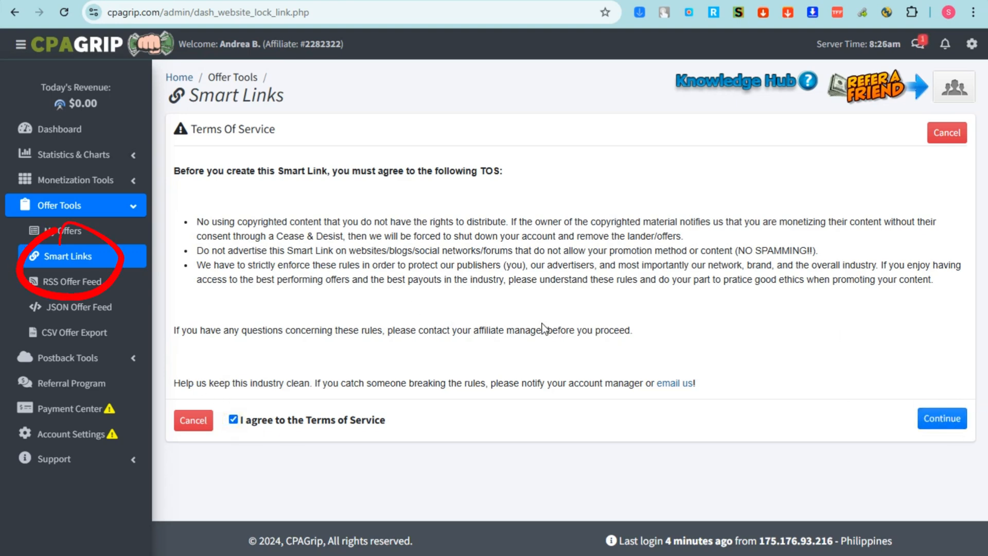
Open RSS Offer Feed and scroll through the feed URL variables table.
{"action": "left_click", "coordinate": [65, 296]}
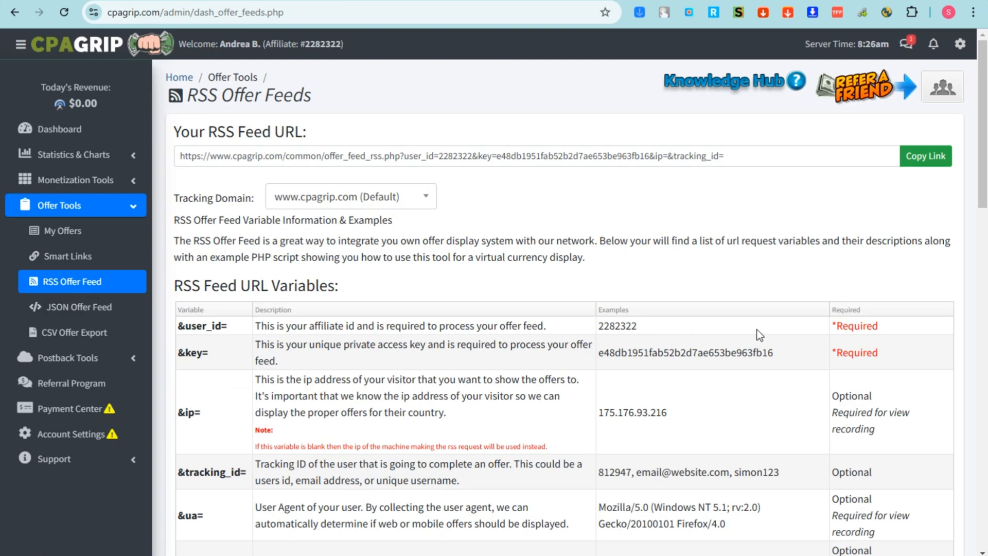
{"action": "right_click", "coordinate": [762, 332]}
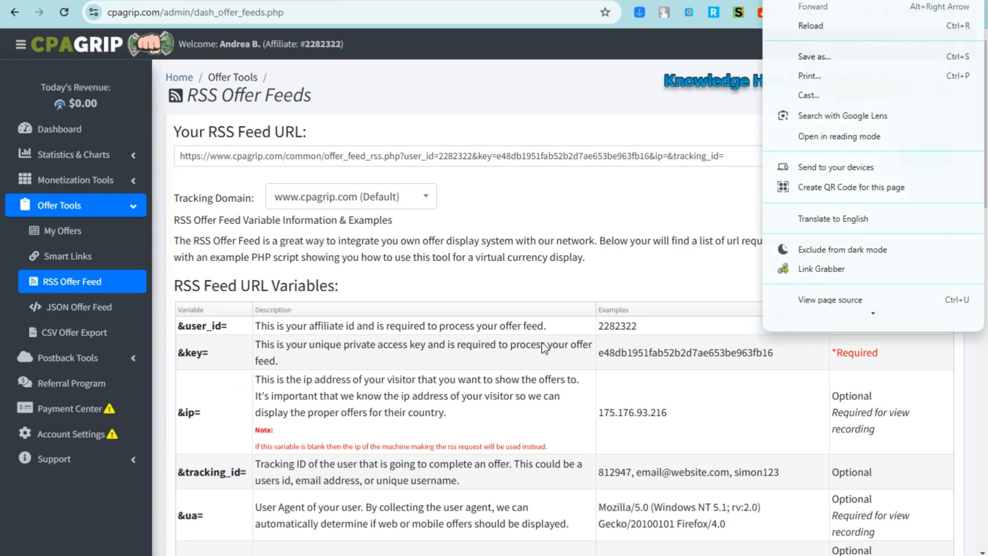
{"action": "left_click", "coordinate": [446, 363]}
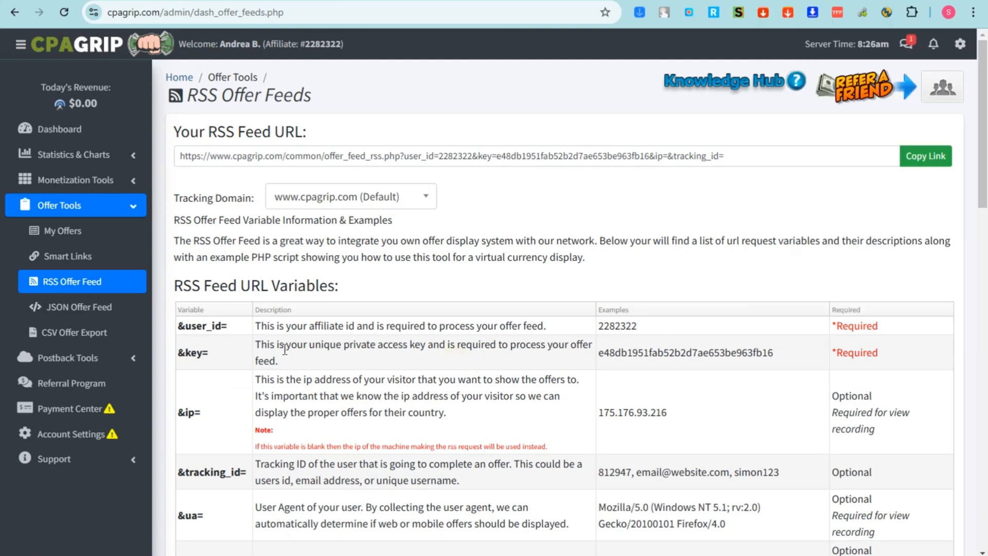
{"action": "scroll", "coordinate": [592, 409], "scroll_direction": "down", "scroll_amount": 6}
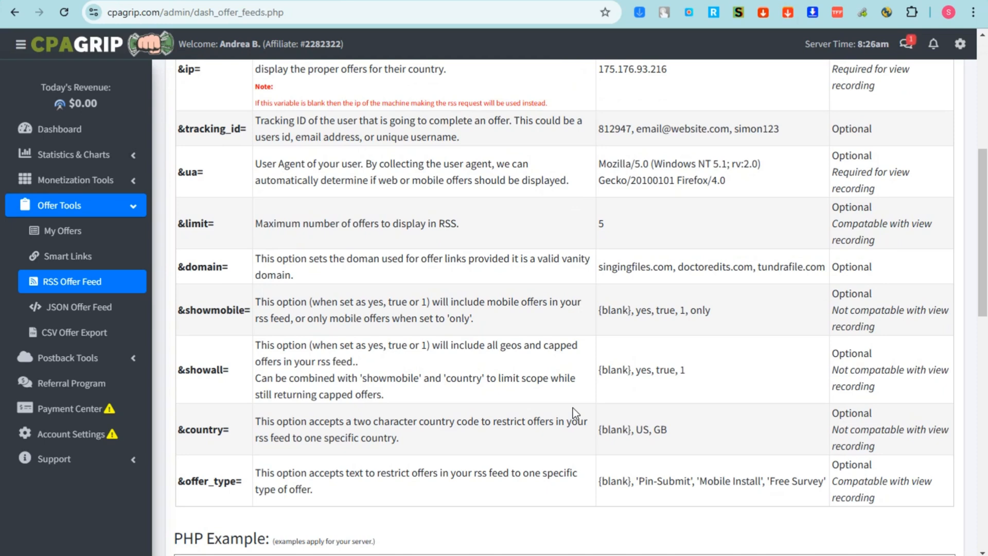
{"action": "scroll", "coordinate": [573, 407], "scroll_direction": "down", "scroll_amount": 2}
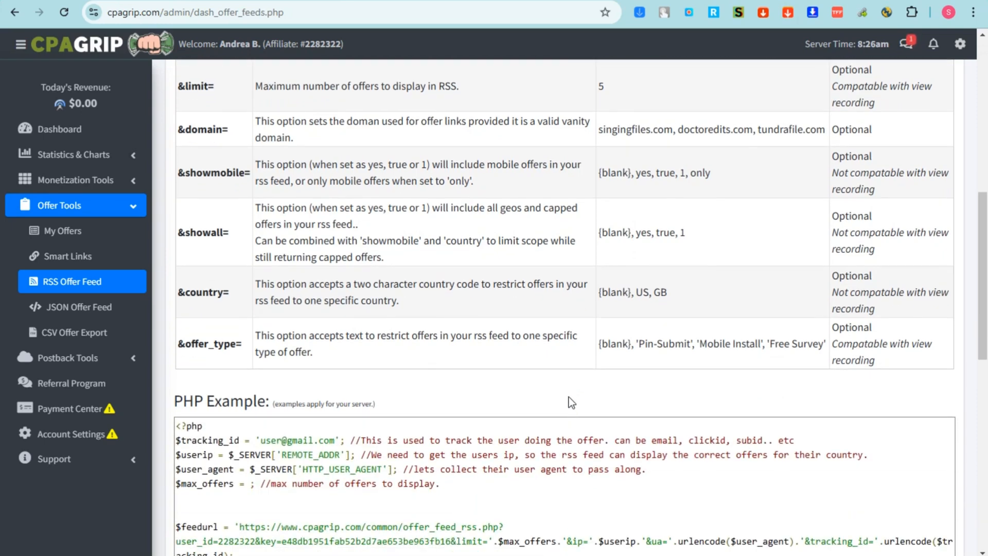
{"action": "scroll", "coordinate": [569, 398], "scroll_direction": "up", "scroll_amount": 6}
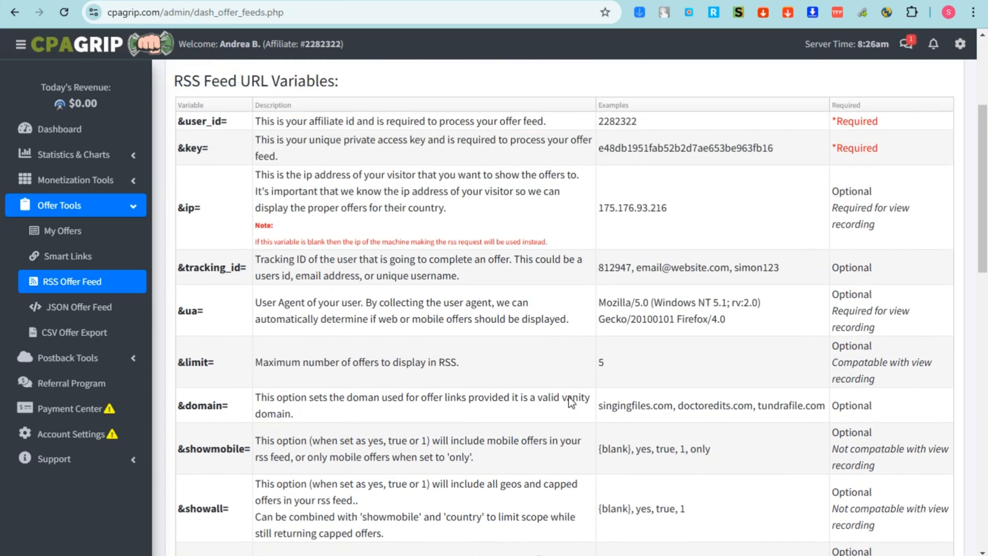
{"action": "scroll", "coordinate": [569, 396], "scroll_direction": "down", "scroll_amount": 1}
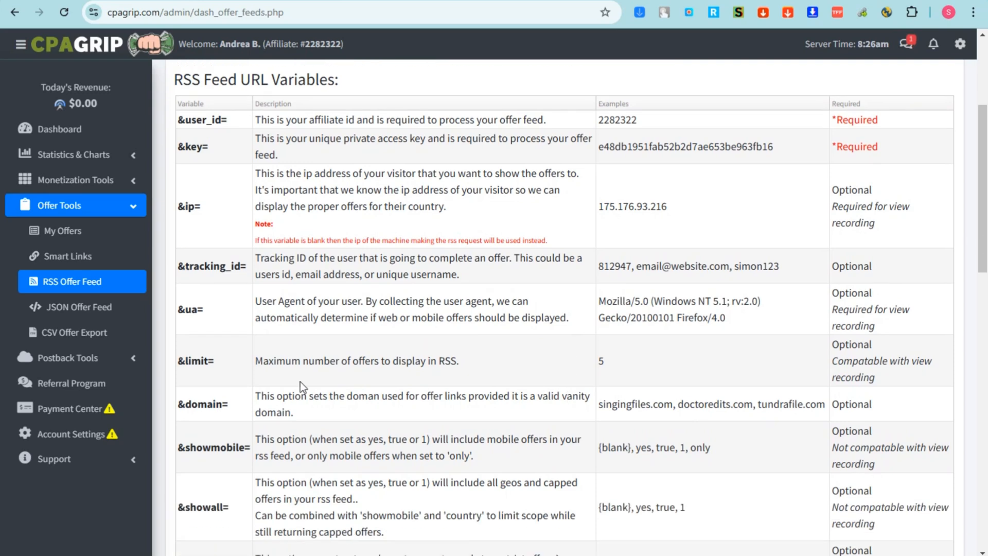
View the JSON Offer Feed and CSV Offer Export pages, then expand Postback Tools.
{"action": "left_click", "coordinate": [54, 309]}
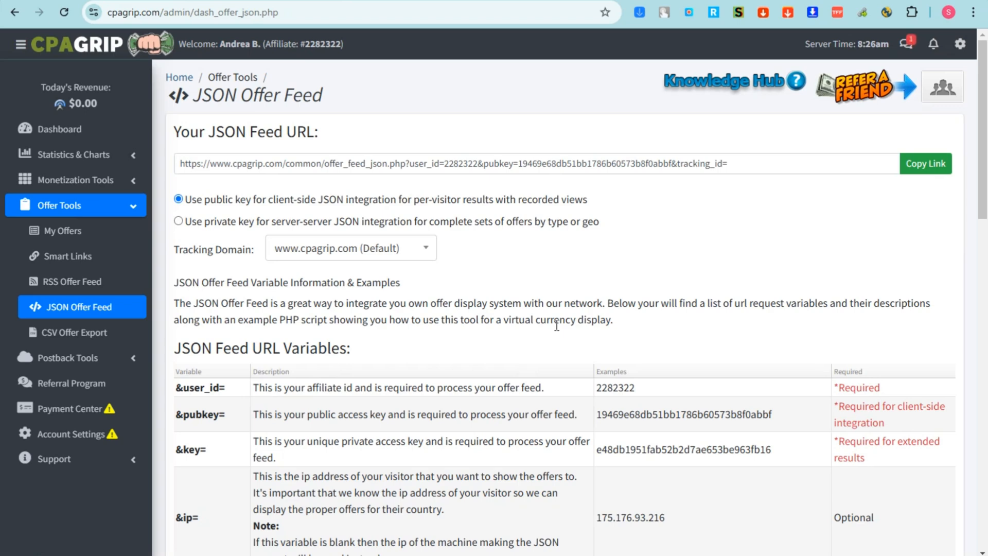
{"action": "scroll", "coordinate": [556, 325], "scroll_direction": "down", "scroll_amount": 3}
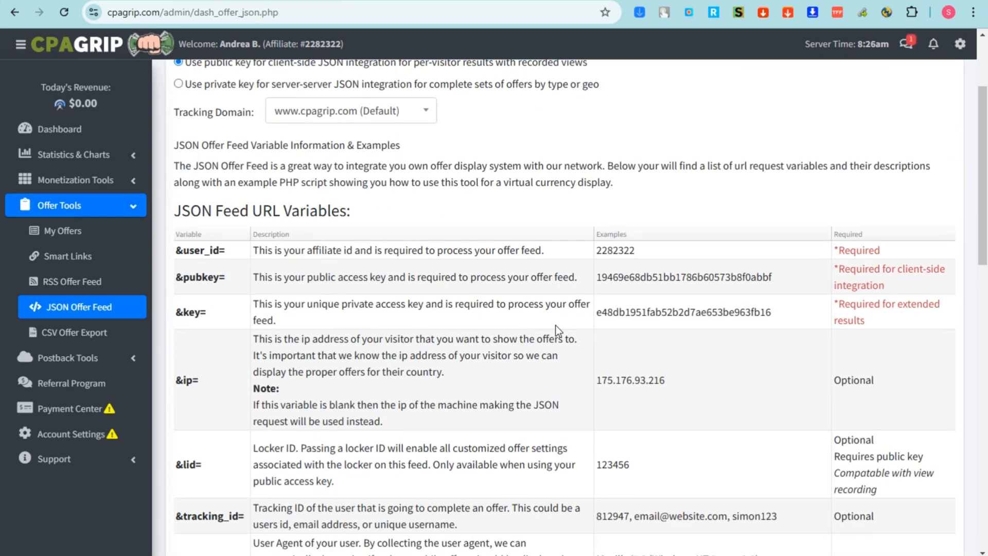
{"action": "left_click", "coordinate": [76, 332]}
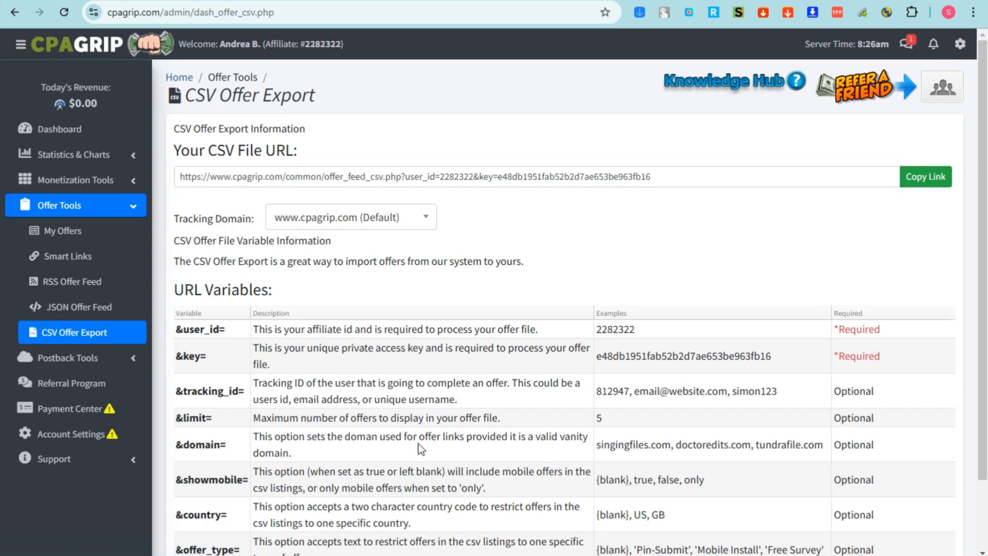
{"action": "left_click", "coordinate": [79, 362]}
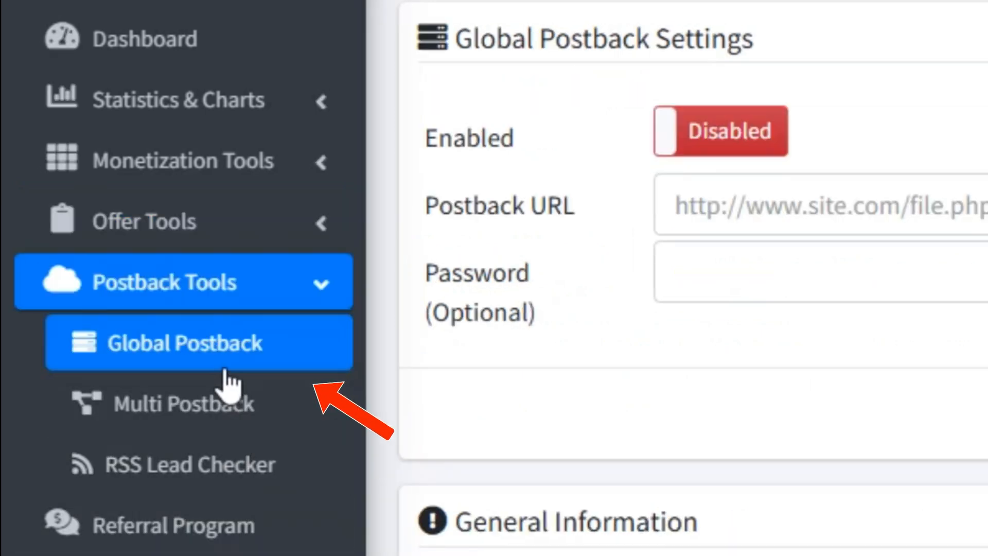
Look through the Global Postback, Multi Postback and RSS Lead Checker pages.
{"action": "left_click", "coordinate": [225, 361]}
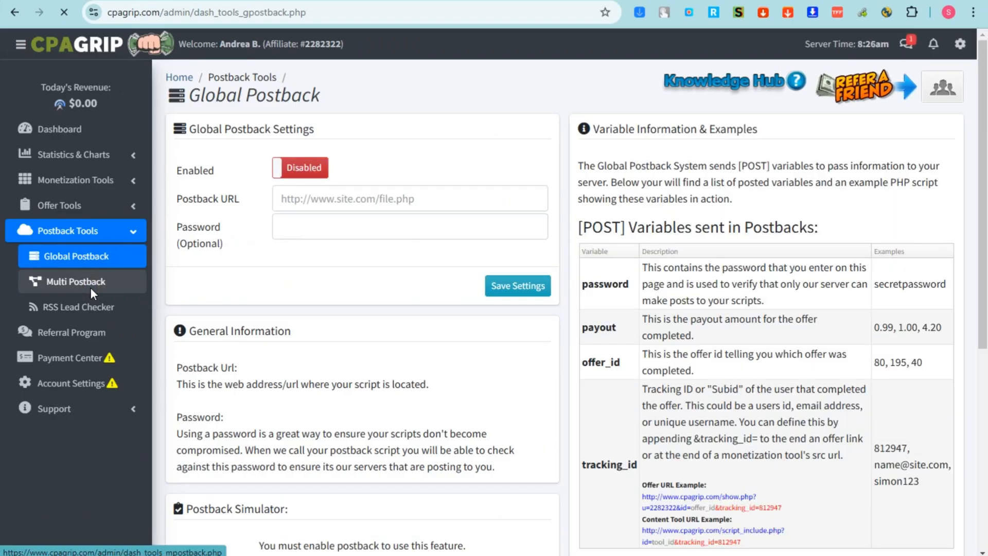
{"action": "left_click", "coordinate": [220, 418]}
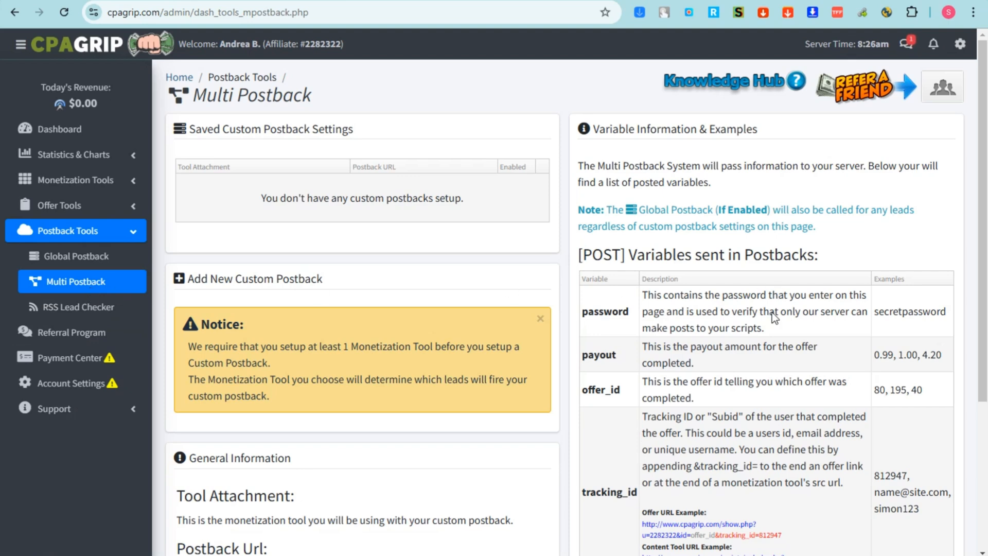
{"action": "scroll", "coordinate": [771, 391], "scroll_direction": "down", "scroll_amount": 1}
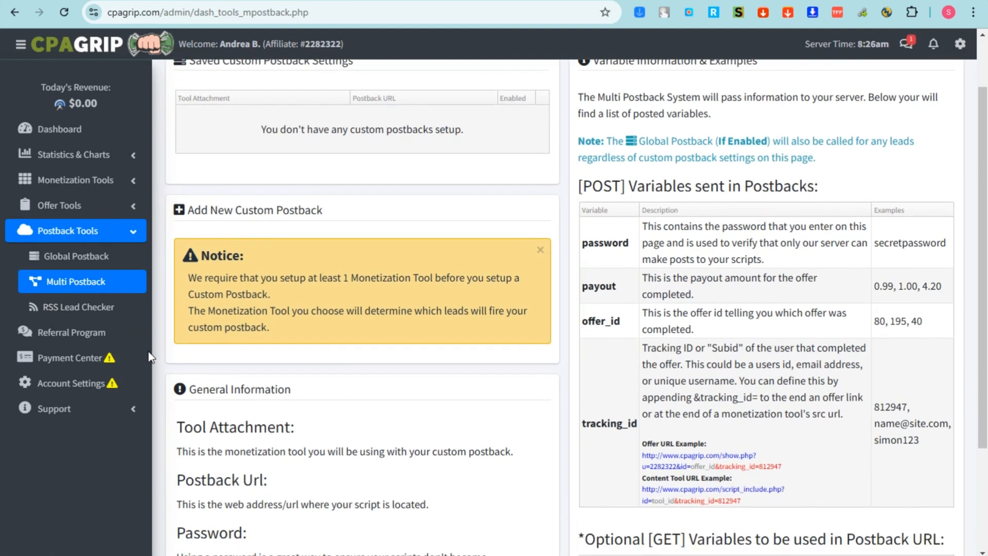
{"action": "left_click", "coordinate": [84, 308]}
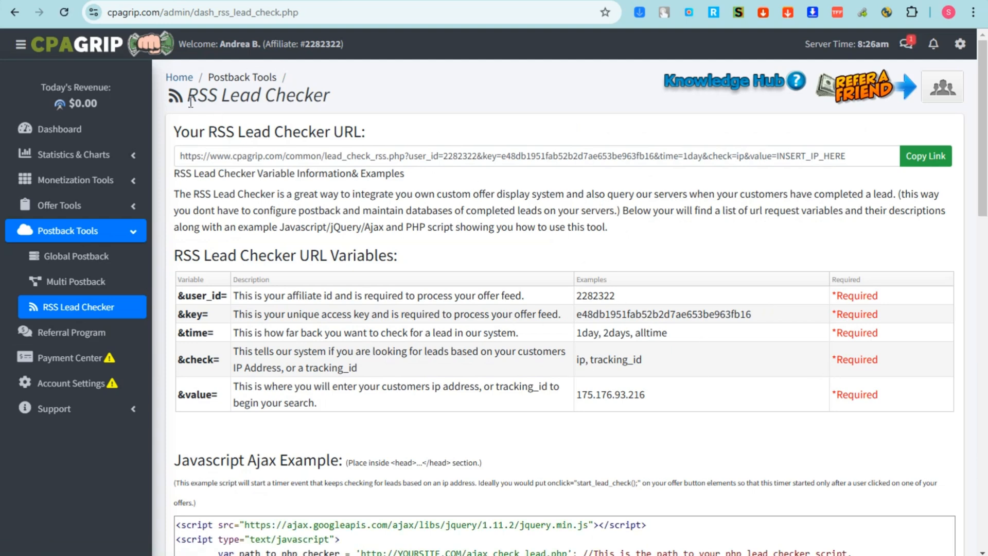
{"action": "left_click_drag", "start_coordinate": [191, 101], "coordinate": [366, 105]}
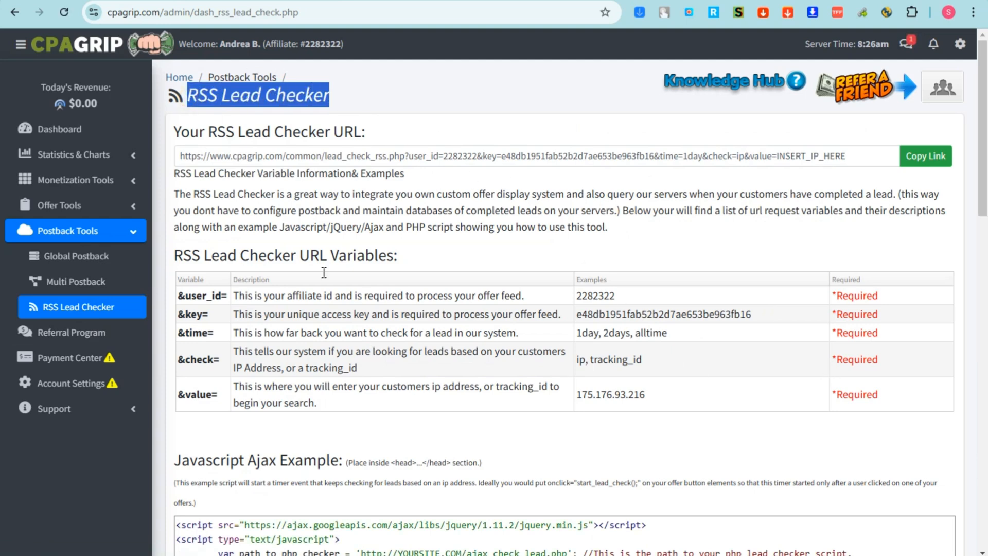
Copy the referral signup link from the Referral Program page, then go to Payment Center.
{"action": "left_click", "coordinate": [101, 341]}
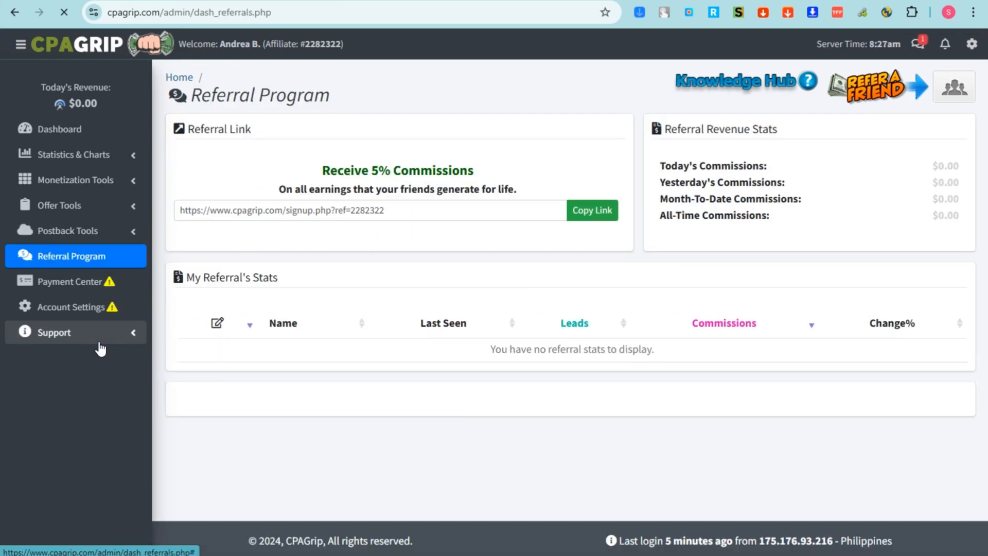
{"action": "left_click_drag", "start_coordinate": [313, 172], "coordinate": [471, 170]}
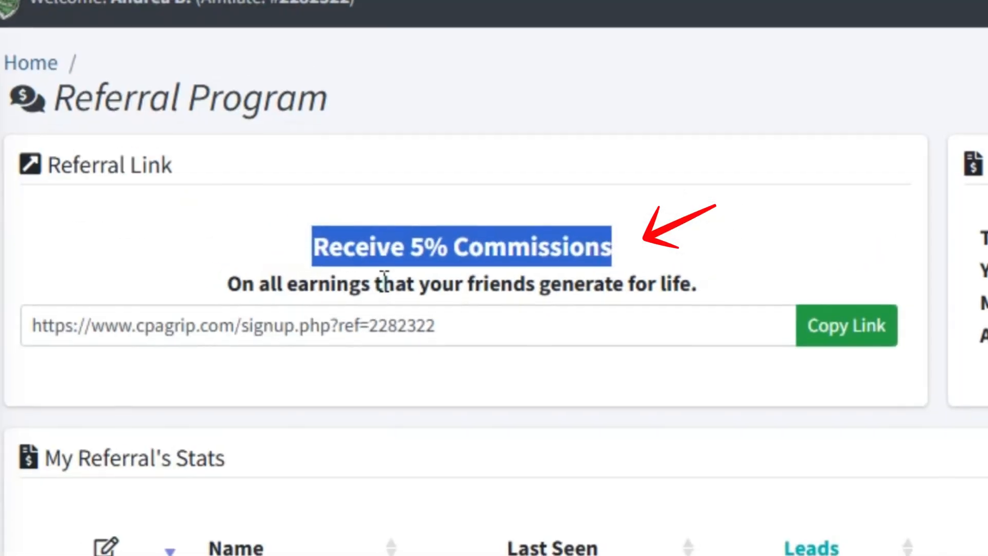
{"action": "double_click", "coordinate": [274, 190]}
{"action": "left_click_drag", "start_coordinate": [491, 288], "coordinate": [728, 302]}
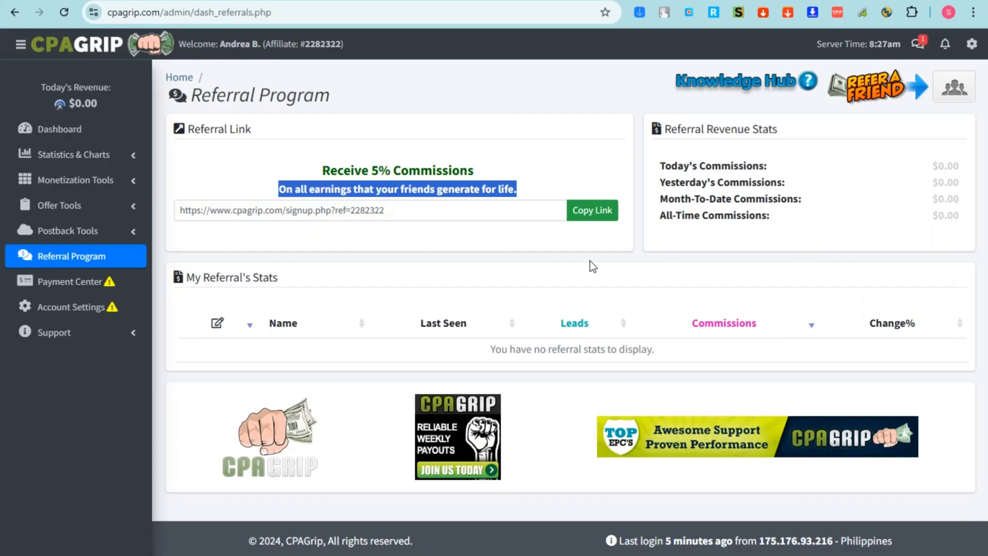
{"action": "left_click", "coordinate": [584, 215]}
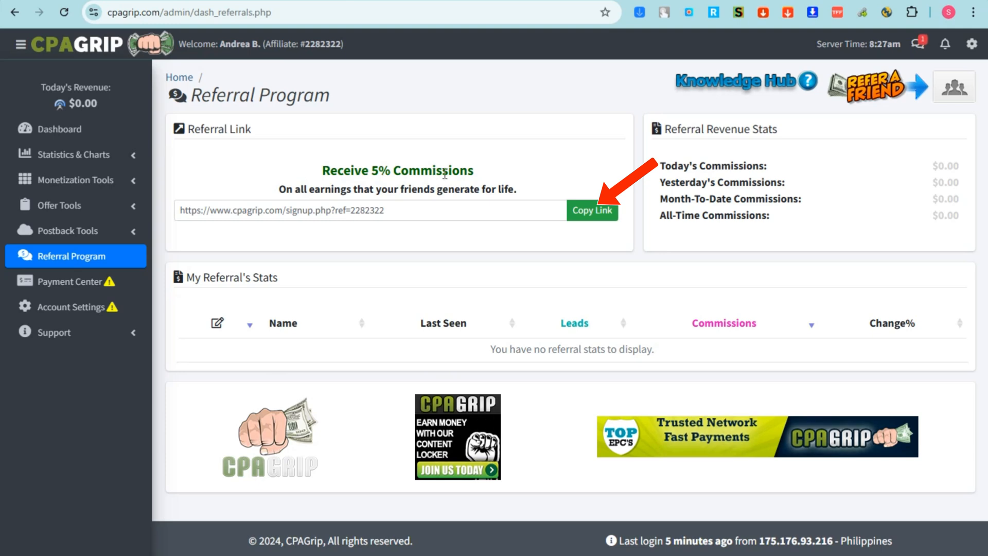
{"action": "left_click", "coordinate": [77, 282]}
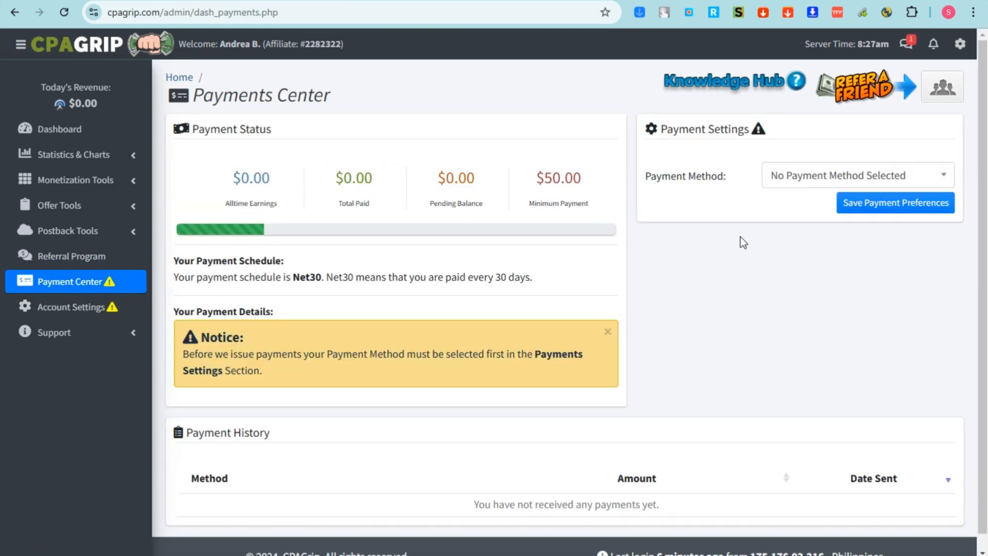
Select PayPal from the Payment Method dropdown and place the cursor in the PayPal Email field.
{"action": "left_click_drag", "start_coordinate": [187, 178], "coordinate": [613, 190]}
{"action": "left_click", "coordinate": [589, 217]}
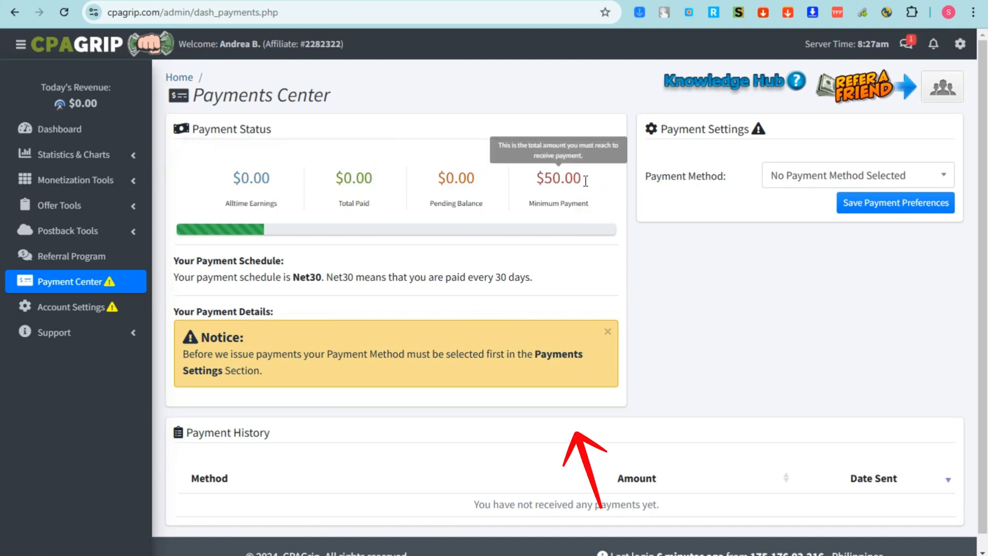
{"action": "left_click", "coordinate": [804, 184]}
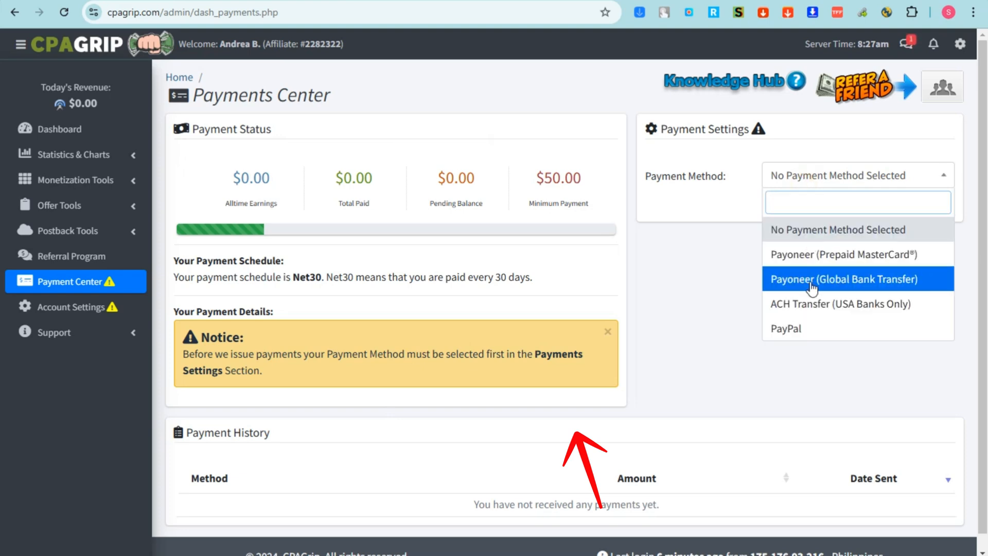
{"action": "left_click", "coordinate": [819, 328]}
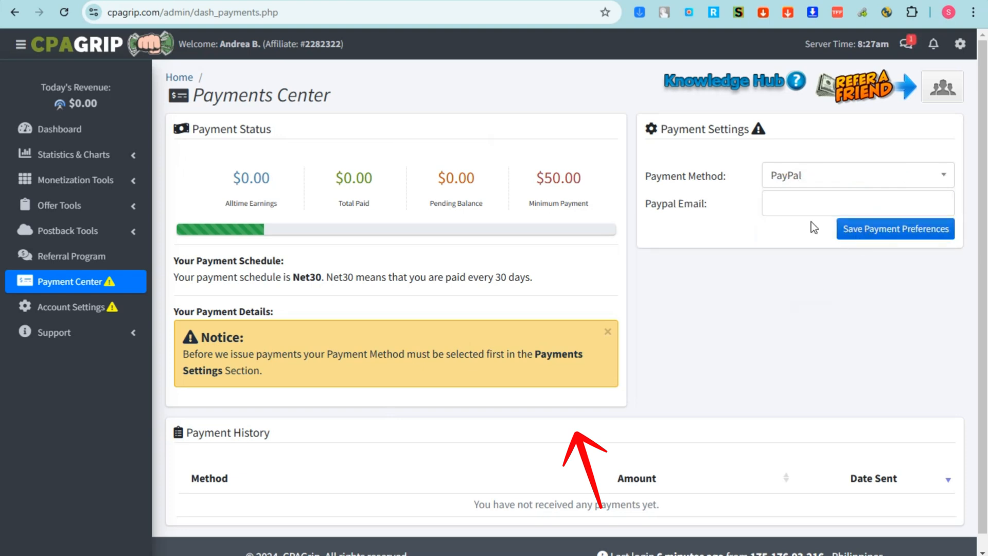
{"action": "left_click", "coordinate": [796, 204]}
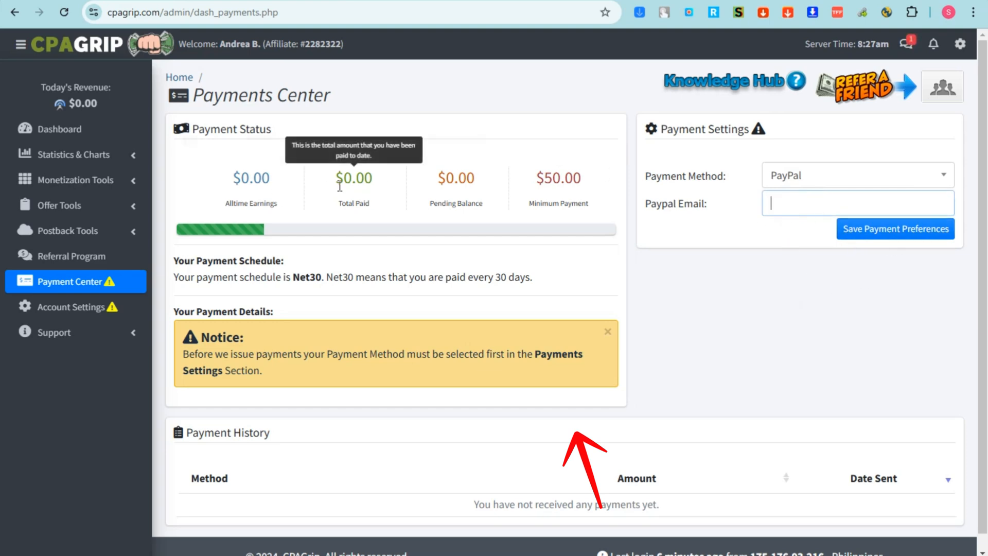
{"action": "scroll", "coordinate": [341, 398], "scroll_direction": "down", "scroll_amount": 1}
{"action": "scroll", "coordinate": [341, 403], "scroll_direction": "down", "scroll_amount": 1}
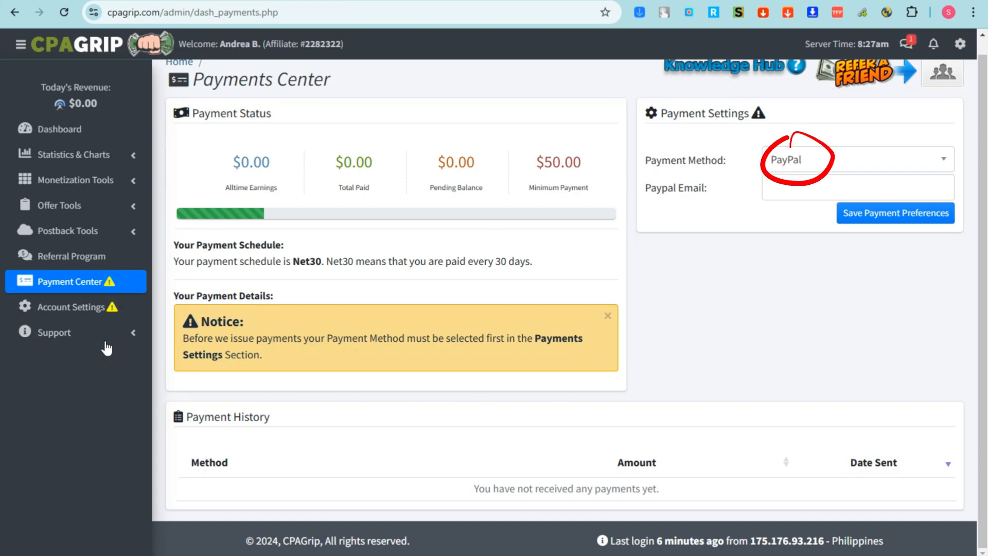
Review the Account Settings page, then expand the Support section in the sidebar.
{"action": "left_click", "coordinate": [76, 307]}
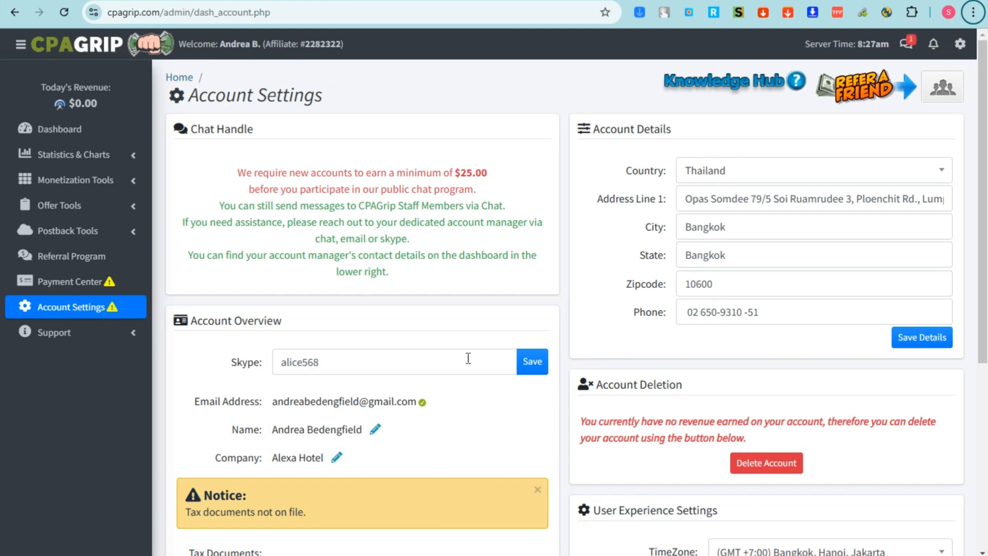
{"action": "scroll", "coordinate": [428, 411], "scroll_direction": "down", "scroll_amount": 5}
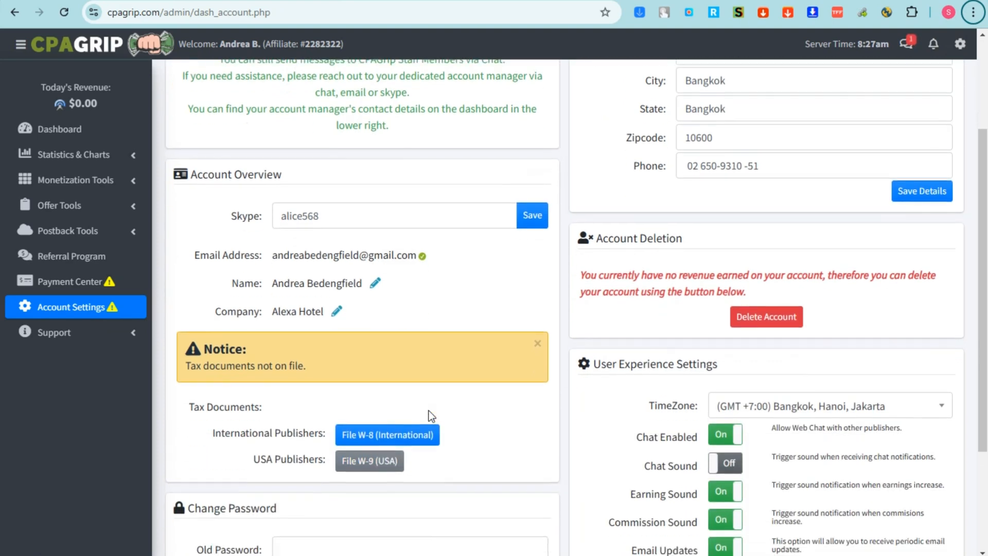
{"action": "scroll", "coordinate": [428, 410], "scroll_direction": "up", "scroll_amount": 2}
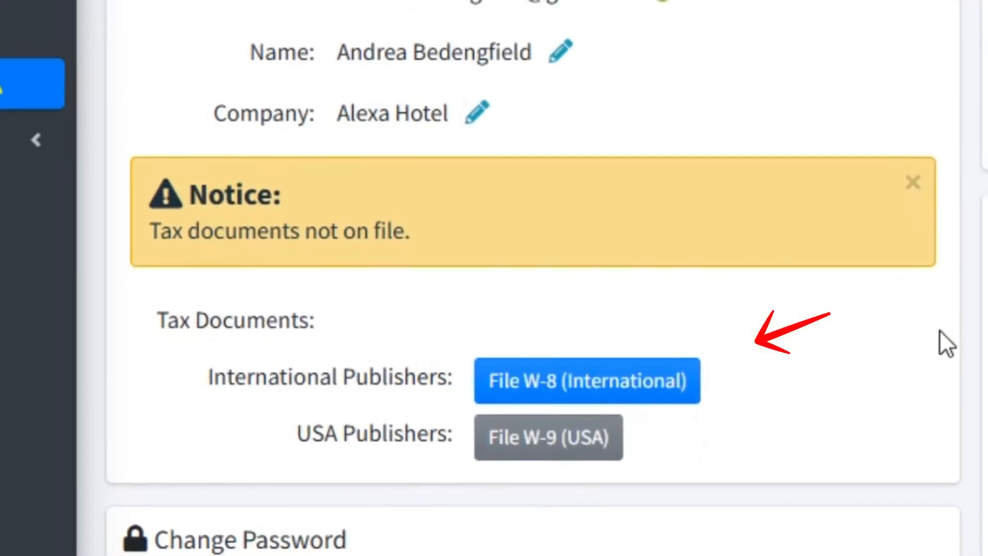
{"action": "scroll", "coordinate": [533, 309], "scroll_direction": "up", "scroll_amount": 3}
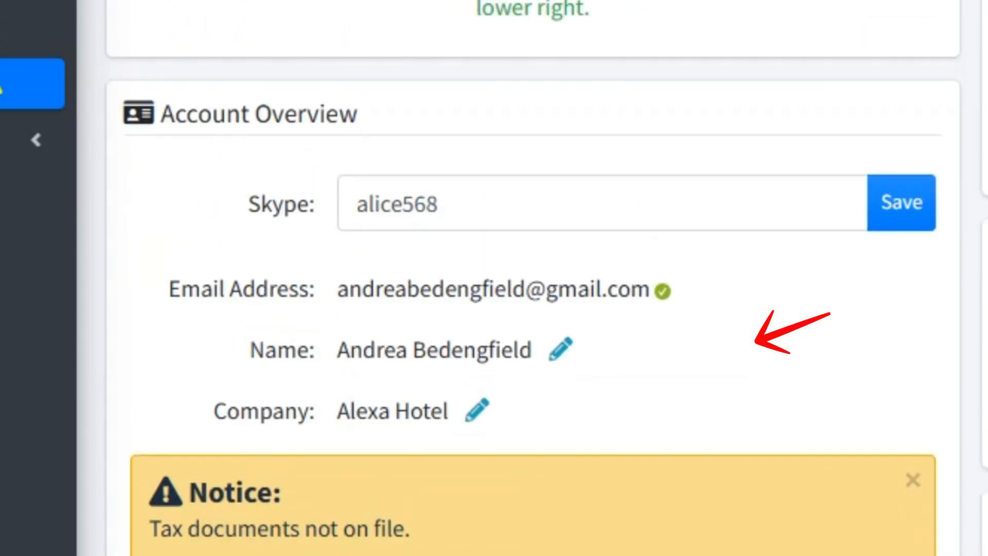
{"action": "scroll", "coordinate": [533, 309], "scroll_direction": "down", "scroll_amount": 4}
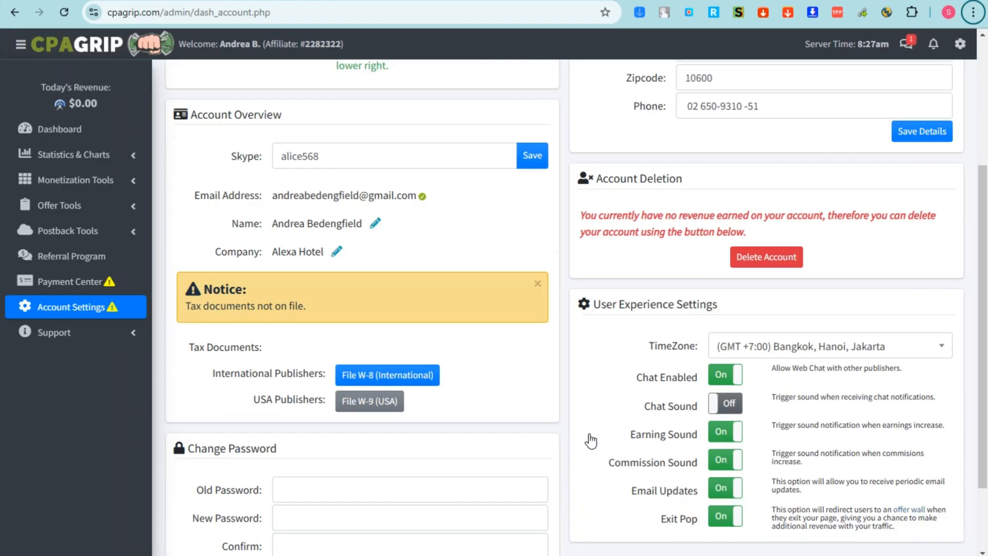
{"action": "scroll", "coordinate": [590, 440], "scroll_direction": "up", "scroll_amount": 3}
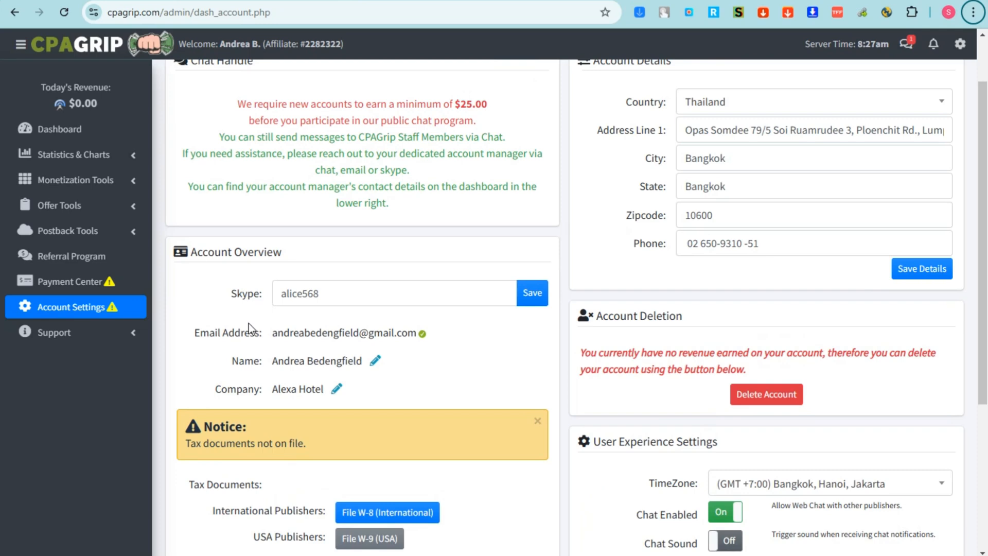
{"action": "left_click", "coordinate": [57, 332]}
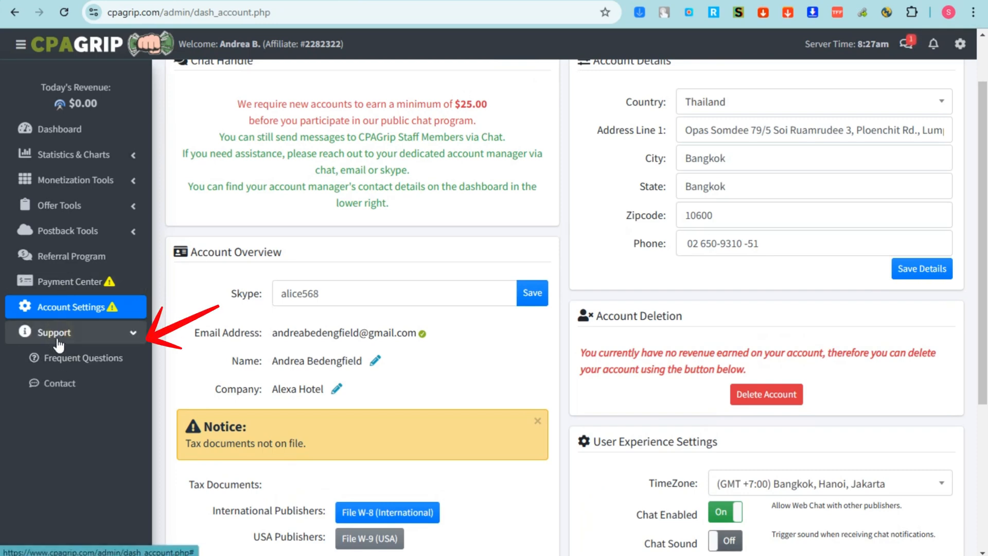
{"action": "left_click", "coordinate": [61, 354]}
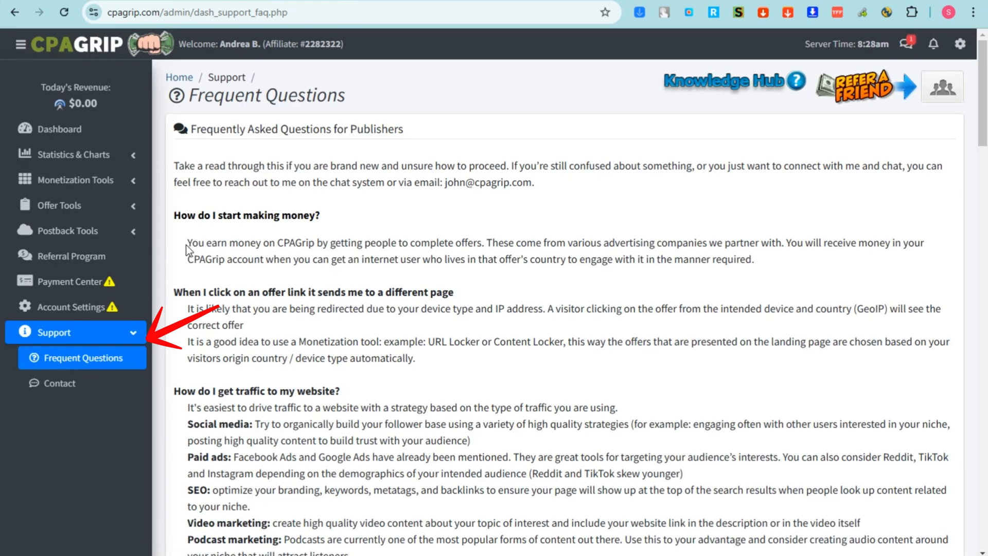
{"action": "left_click_drag", "start_coordinate": [186, 245], "coordinate": [775, 263]}
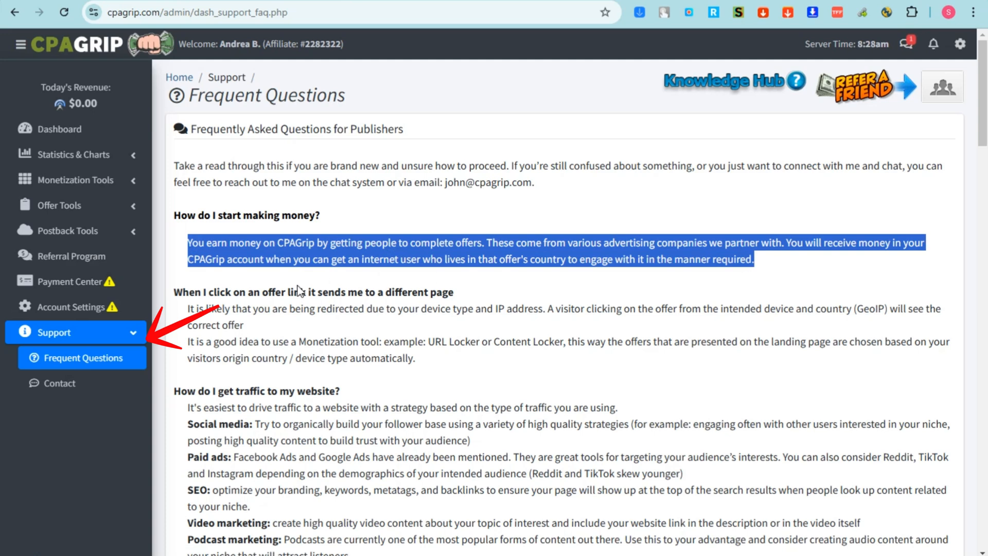
{"action": "left_click_drag", "start_coordinate": [171, 293], "coordinate": [496, 291]}
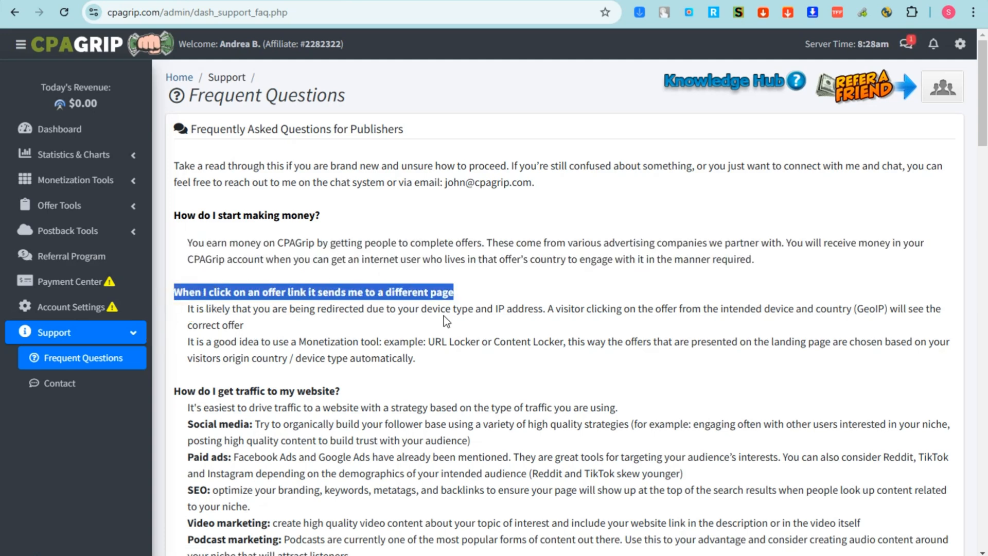
{"action": "scroll", "coordinate": [444, 316], "scroll_direction": "down", "scroll_amount": 1}
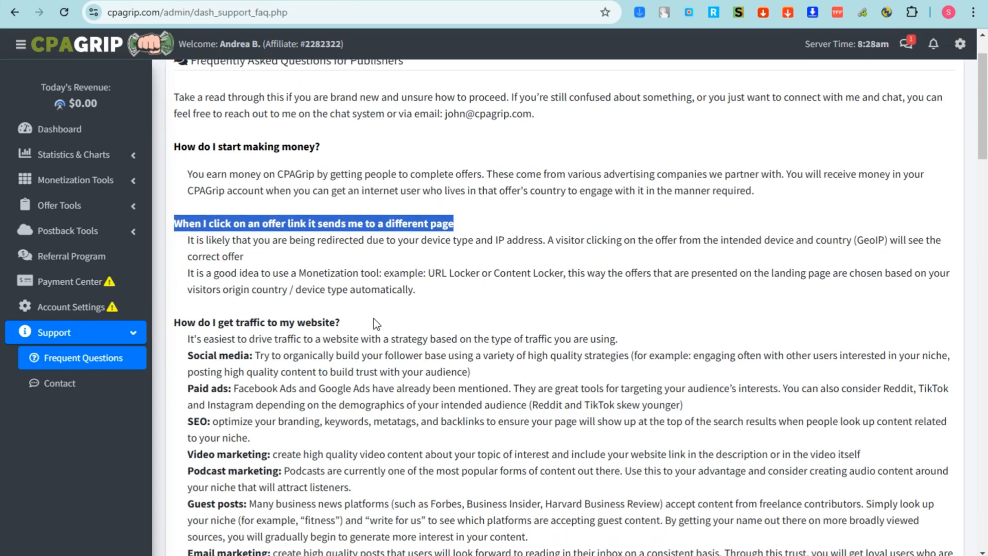
{"action": "left_click_drag", "start_coordinate": [361, 323], "coordinate": [157, 323]}
{"action": "scroll", "coordinate": [233, 363], "scroll_direction": "down", "scroll_amount": 1}
{"action": "scroll", "coordinate": [232, 363], "scroll_direction": "down", "scroll_amount": 1}
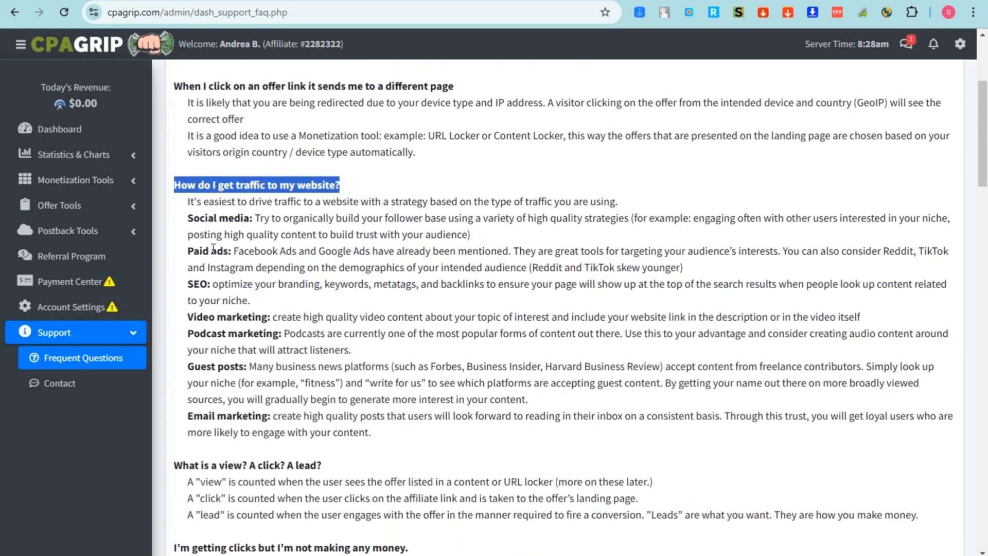
{"action": "left_click", "coordinate": [212, 244]}
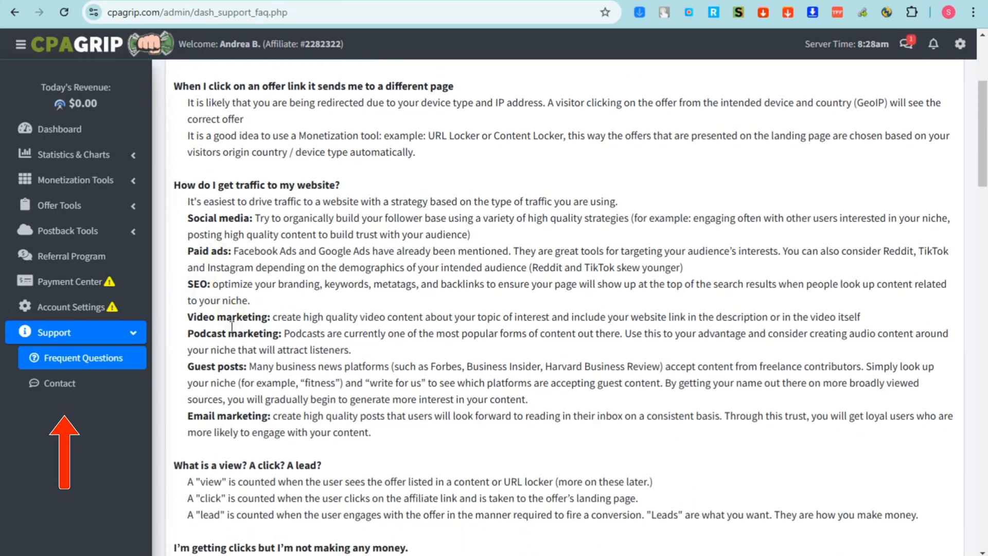
{"action": "scroll", "coordinate": [234, 415], "scroll_direction": "down", "scroll_amount": 3}
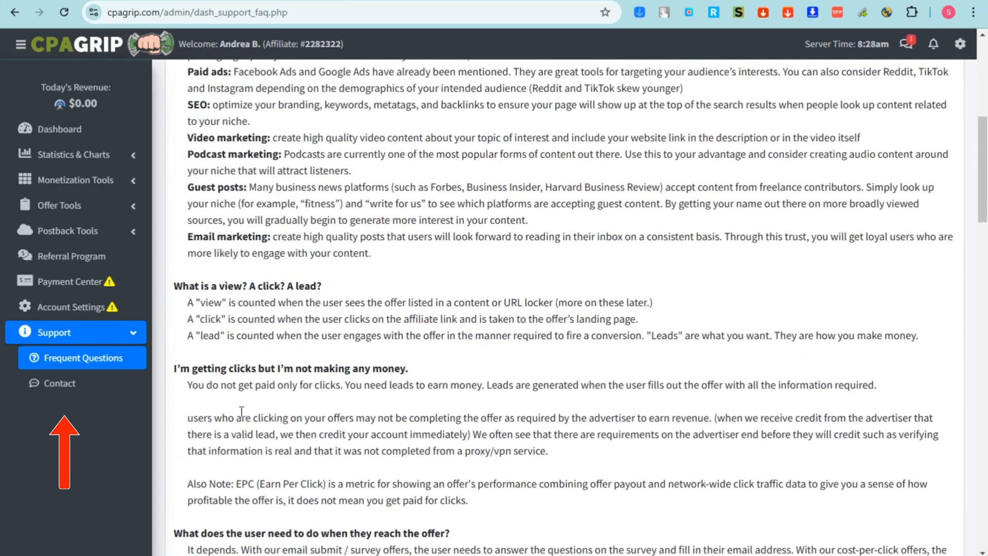
{"action": "scroll", "coordinate": [200, 332], "scroll_direction": "up", "scroll_amount": 1}
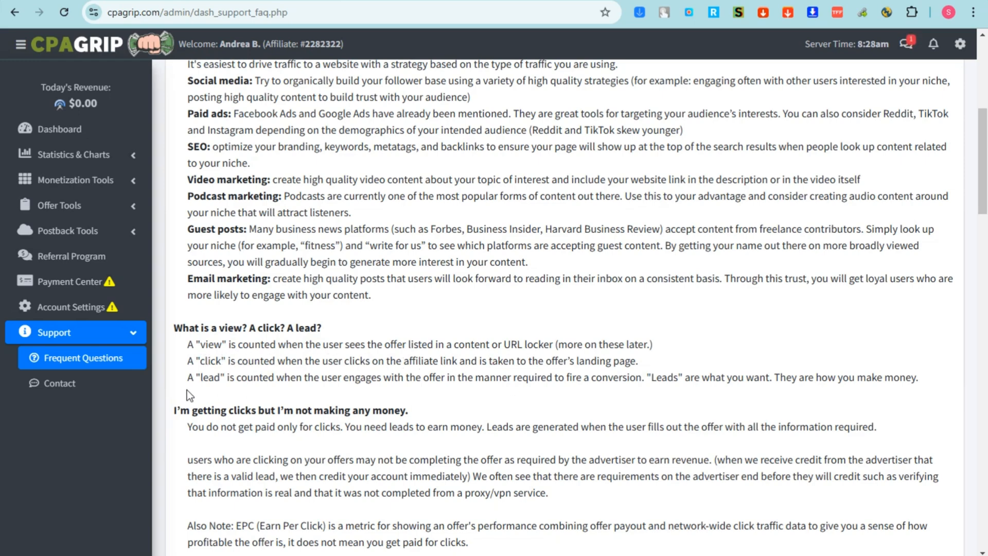
{"action": "scroll", "coordinate": [309, 337], "scroll_direction": "down", "scroll_amount": 1}
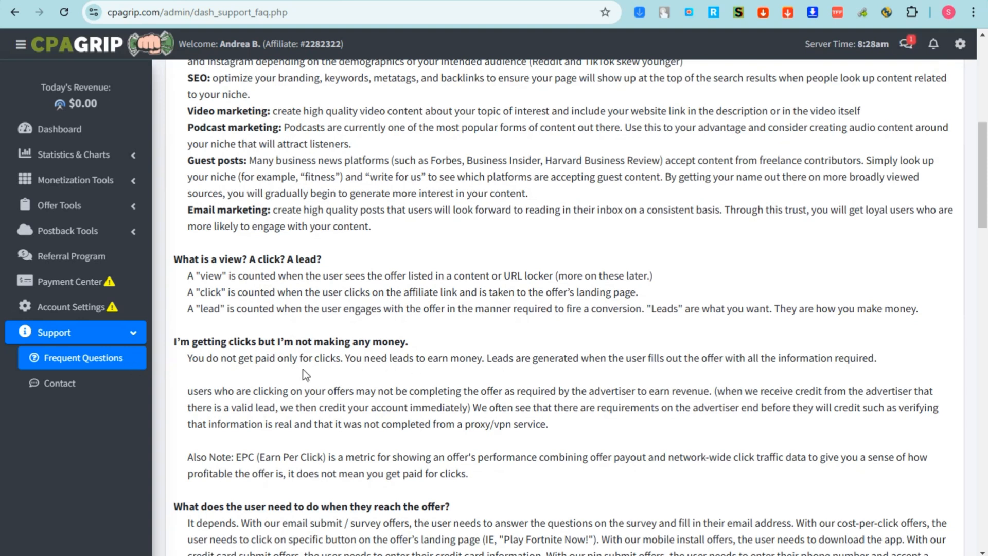
Open Support > Contact to view the support email, then check the chat messages.
{"action": "left_click", "coordinate": [109, 383]}
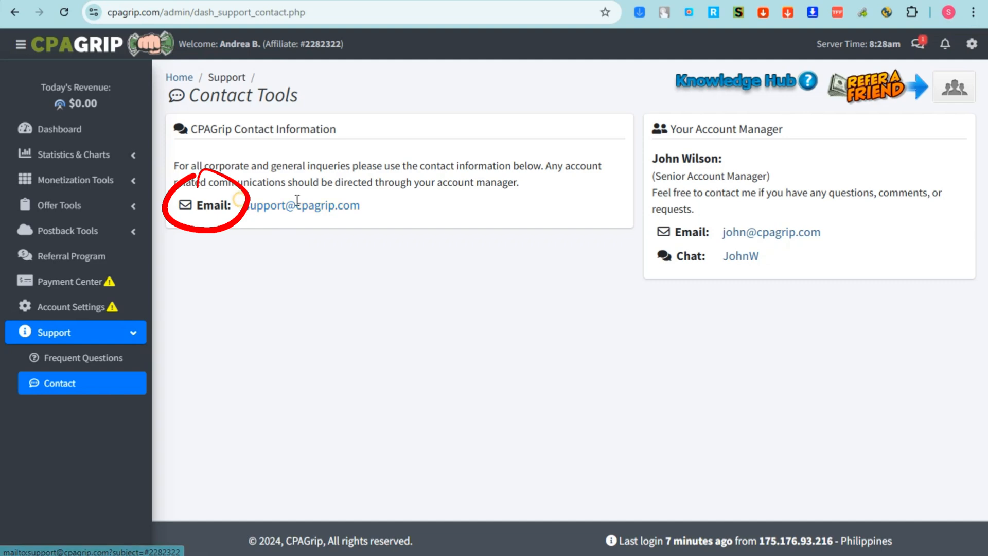
{"action": "left_click_drag", "start_coordinate": [238, 201], "coordinate": [398, 206]}
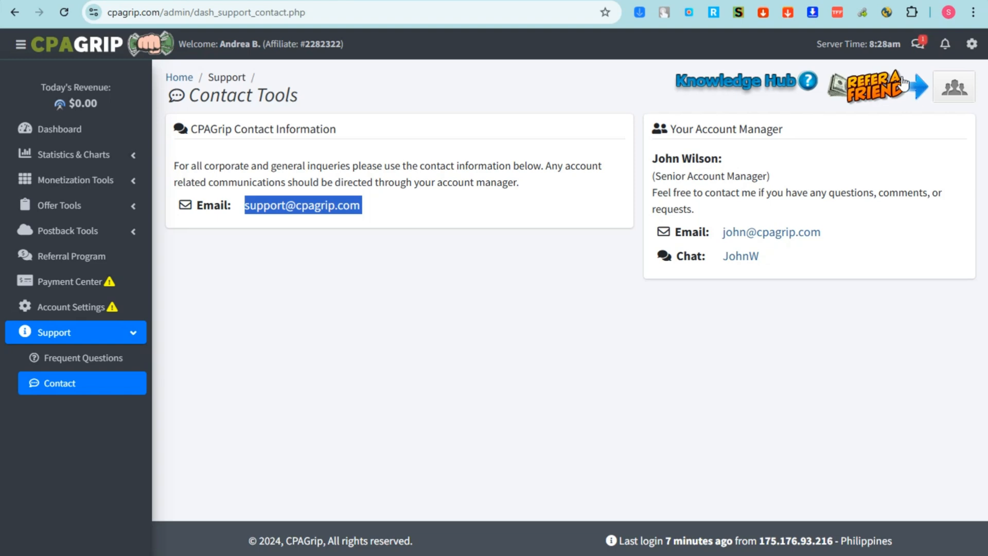
{"action": "left_click", "coordinate": [947, 88]}
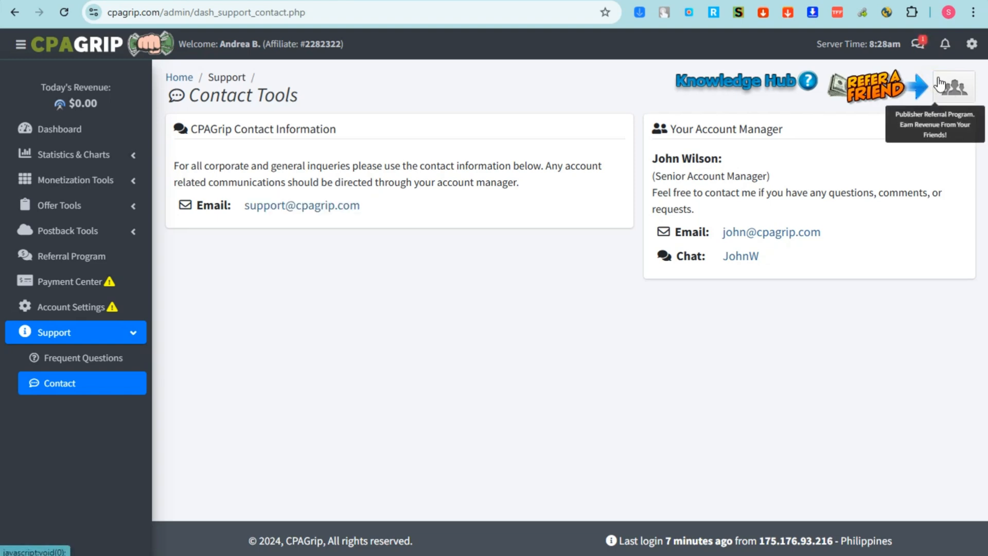
{"action": "left_click", "coordinate": [919, 46]}
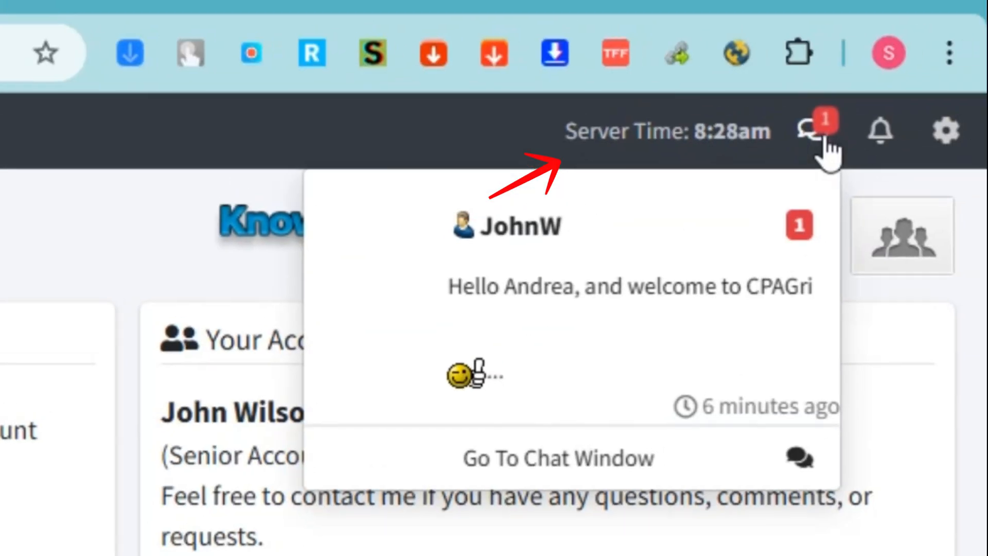
{"action": "left_click", "coordinate": [823, 139]}
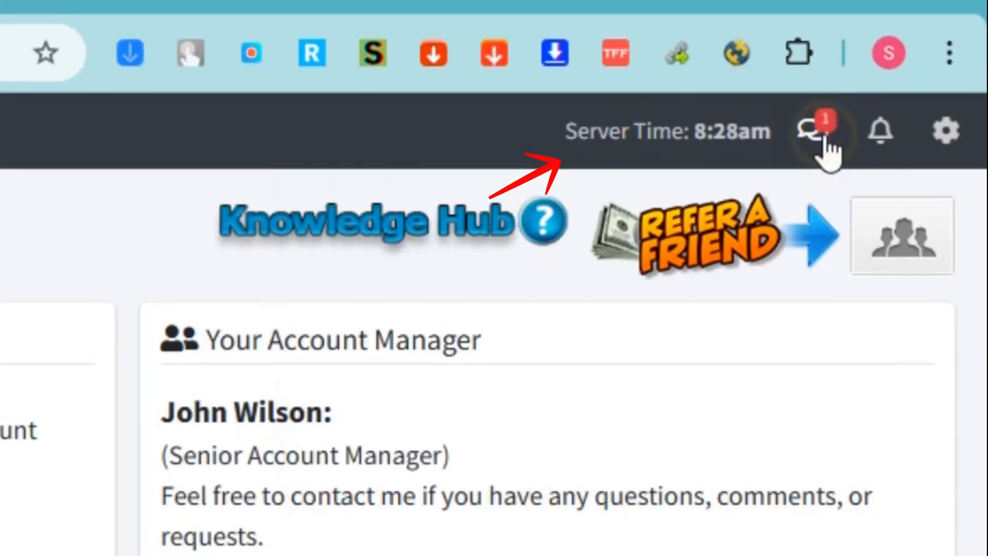
{"action": "left_click", "coordinate": [869, 144]}
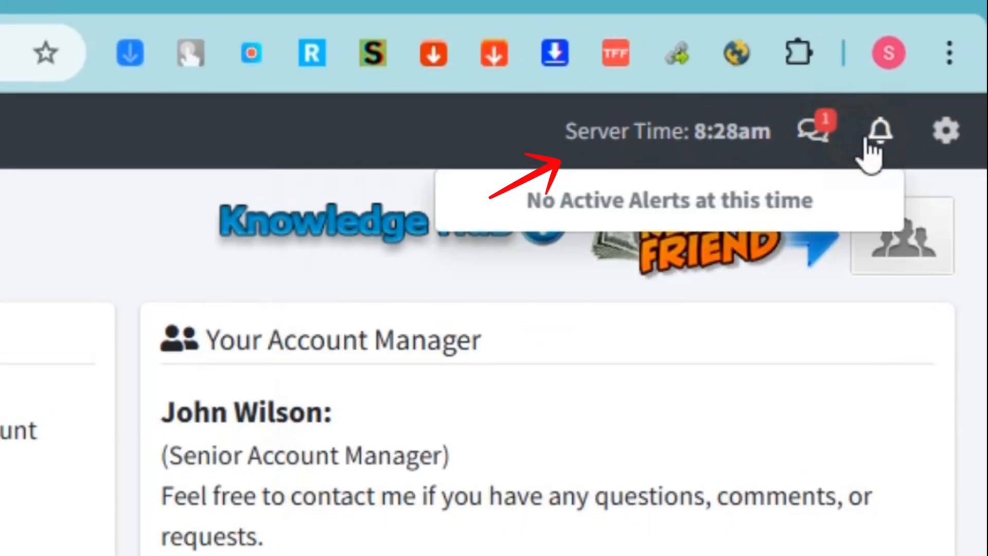
{"action": "left_click", "coordinate": [935, 143]}
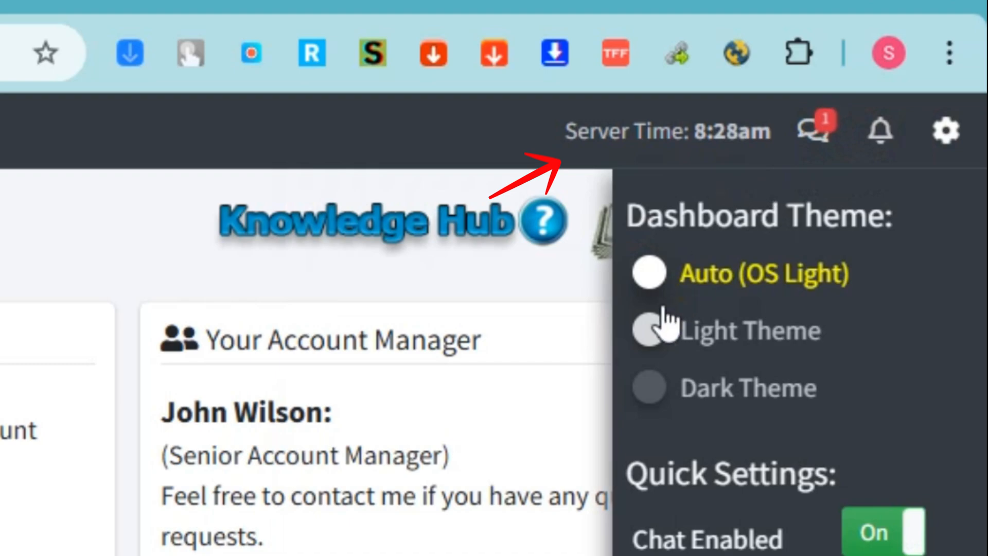
{"action": "left_click", "coordinate": [657, 327]}
{"action": "left_click", "coordinate": [651, 273]}
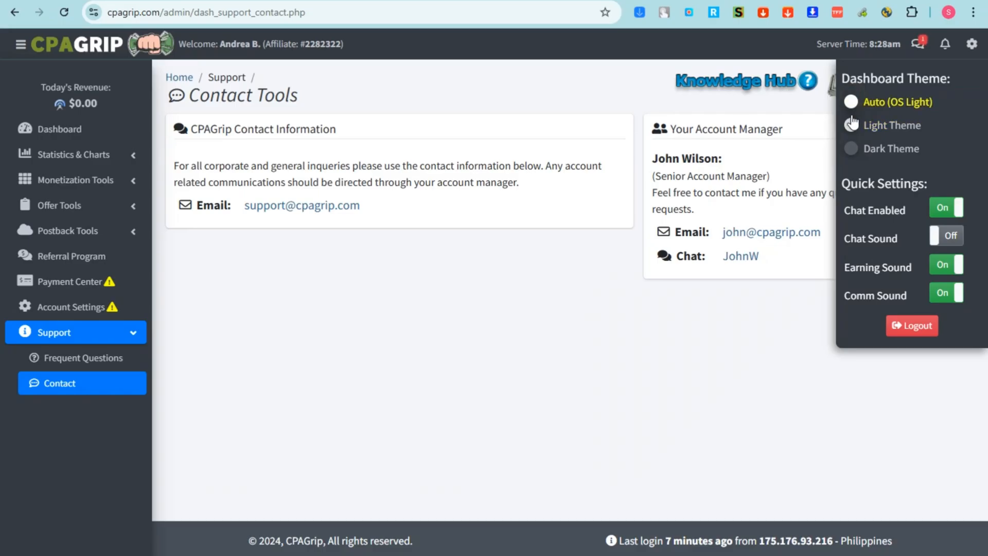
{"action": "left_click", "coordinate": [650, 329]}
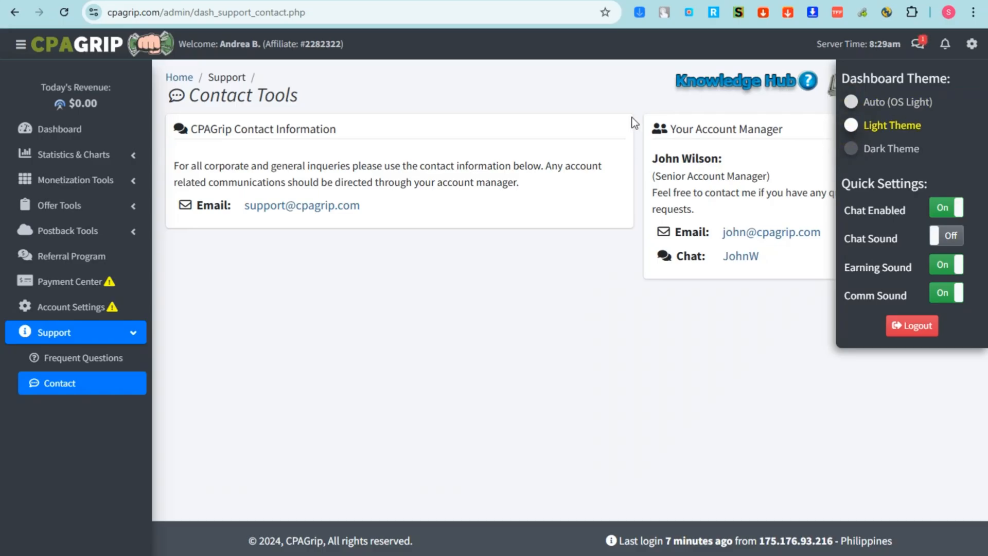
From the dashboard's Recently Added Offers, copy the Spain €500 voucher offer's tracking link.
{"action": "left_click", "coordinate": [45, 129]}
{"action": "scroll", "coordinate": [436, 278], "scroll_direction": "down", "scroll_amount": 10}
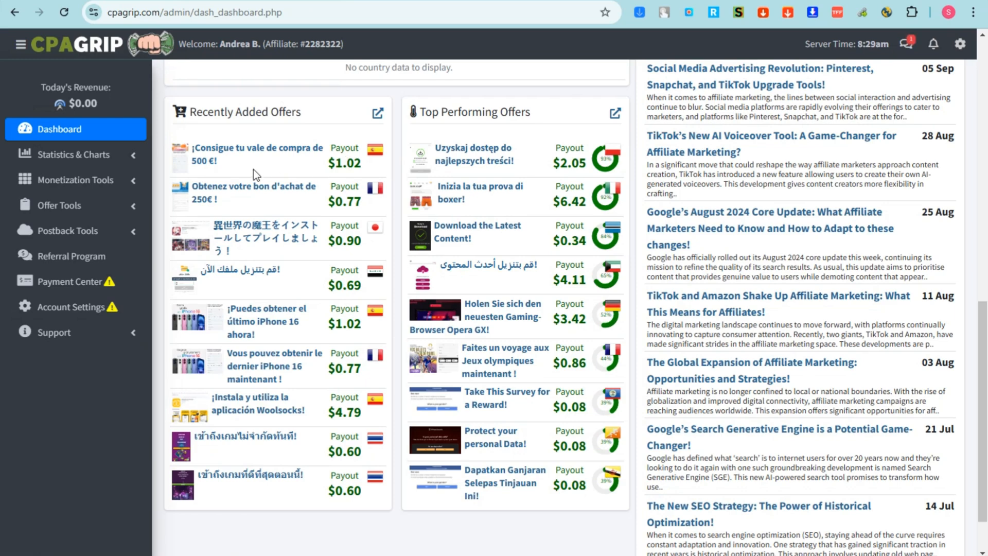
{"action": "left_click", "coordinate": [200, 155]}
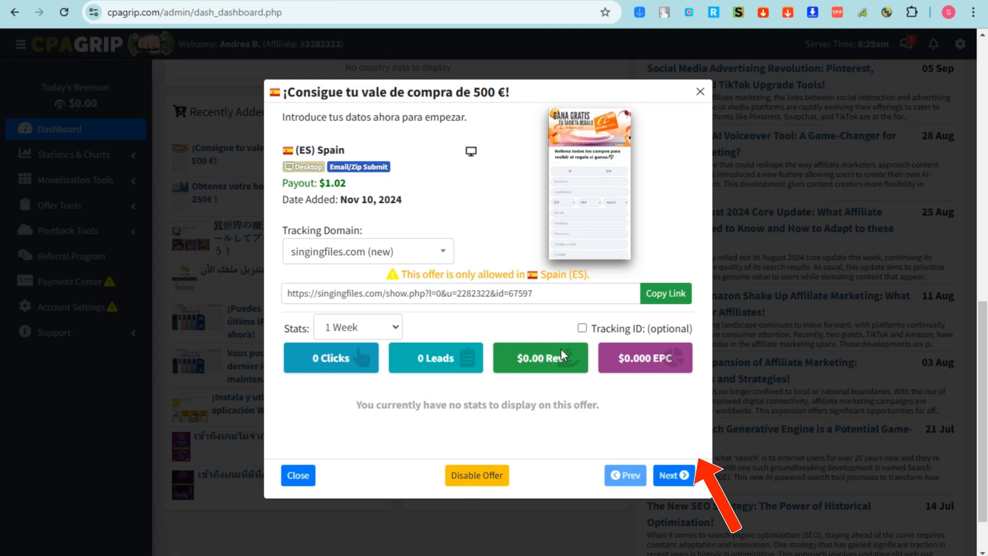
{"action": "left_click", "coordinate": [663, 294]}
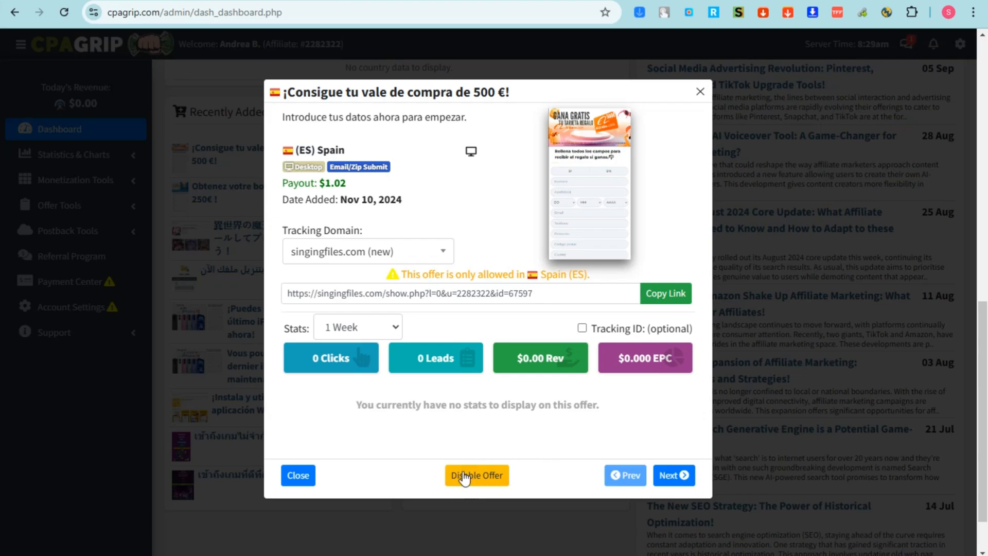
{"action": "left_click", "coordinate": [295, 474]}
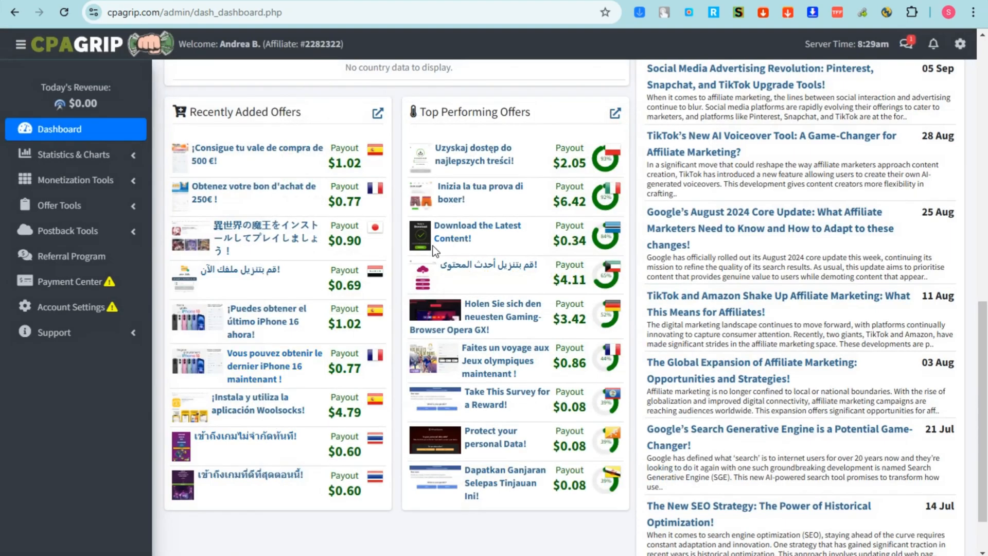
Copy the tracking link of the Botswana-only 'Download the Latest Content!' offer ($0.34 payout).
{"action": "scroll", "coordinate": [319, 401], "scroll_direction": "down", "scroll_amount": 1}
{"action": "scroll", "coordinate": [314, 408], "scroll_direction": "up", "scroll_amount": 4}
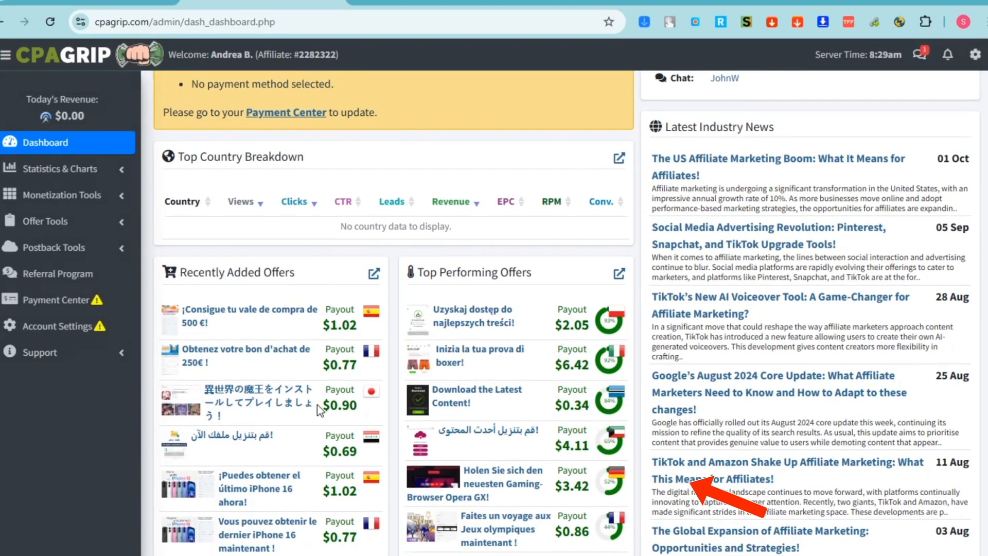
{"action": "scroll", "coordinate": [530, 381], "scroll_direction": "down", "scroll_amount": 1}
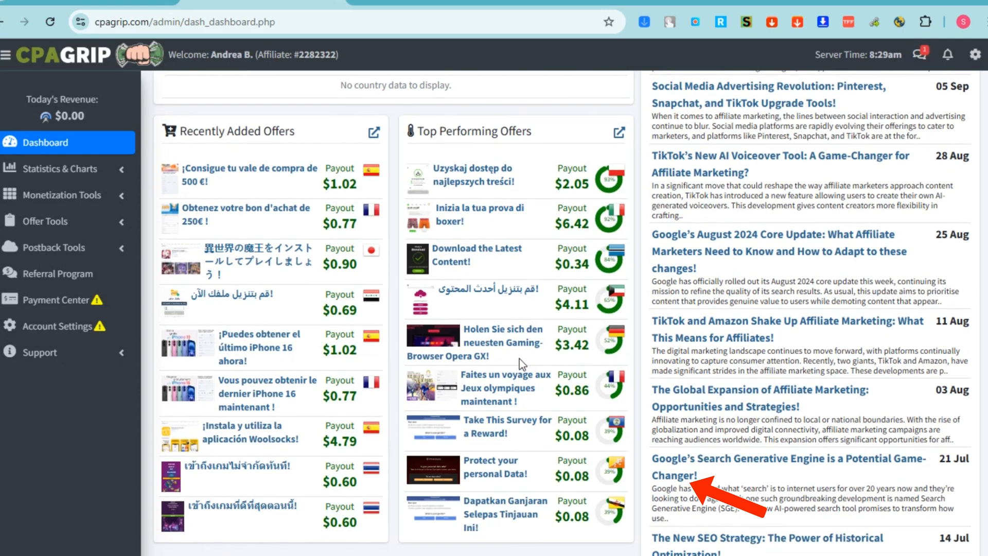
{"action": "left_click", "coordinate": [441, 255]}
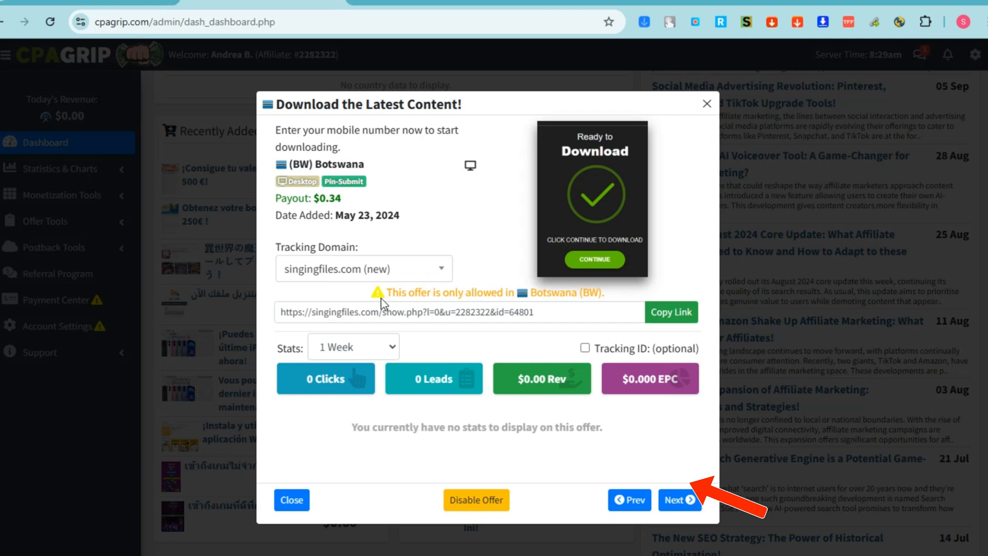
{"action": "left_click_drag", "start_coordinate": [392, 296], "coordinate": [633, 302]}
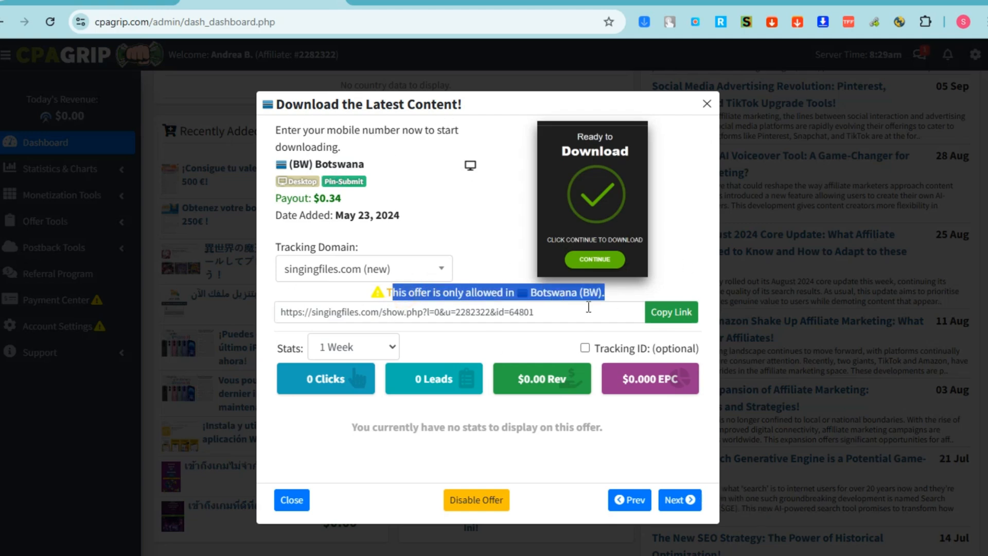
{"action": "left_click", "coordinate": [673, 314]}
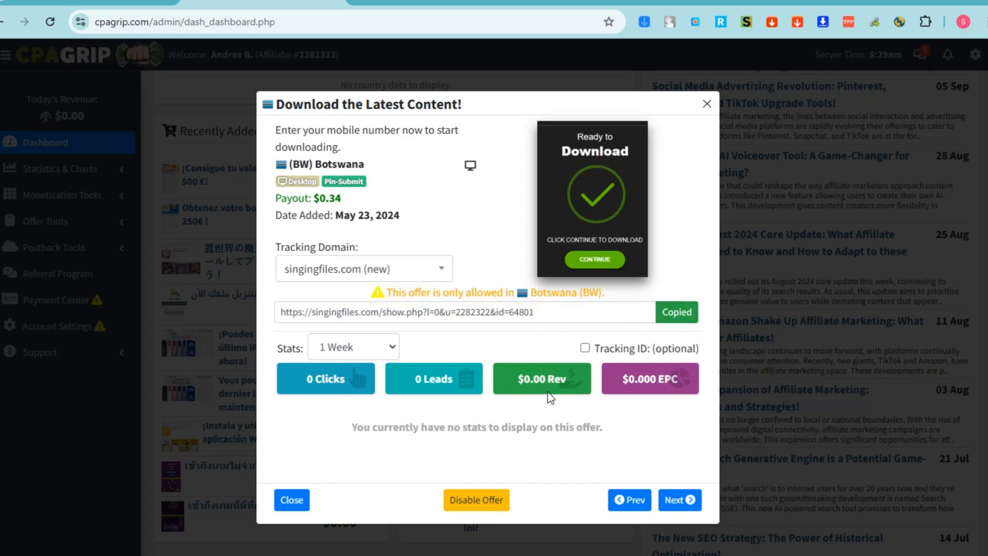
{"action": "left_click", "coordinate": [704, 103]}
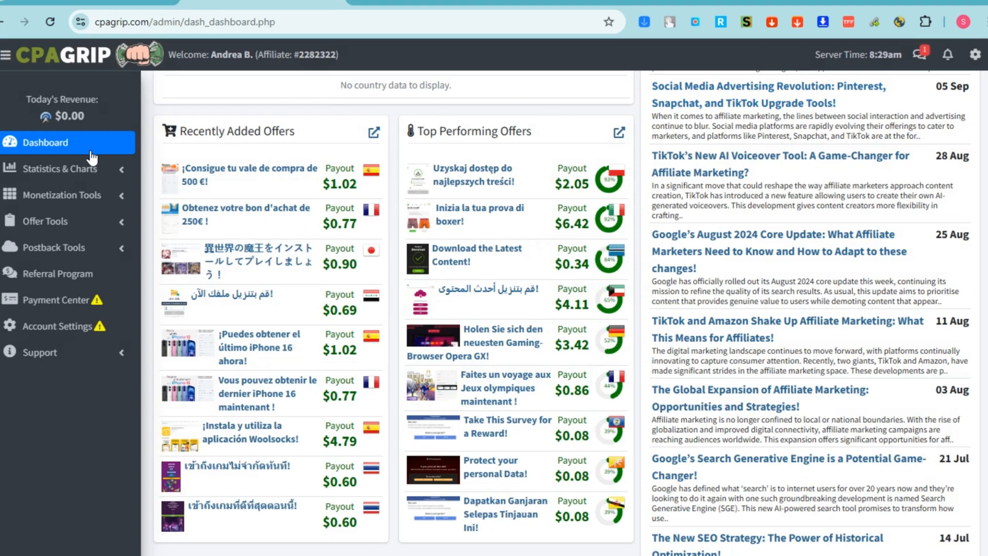
Open Statistics & Charts > Stats Overview to see the week's zero views, clicks and leads.
{"action": "scroll", "coordinate": [382, 253], "scroll_direction": "up", "scroll_amount": 10}
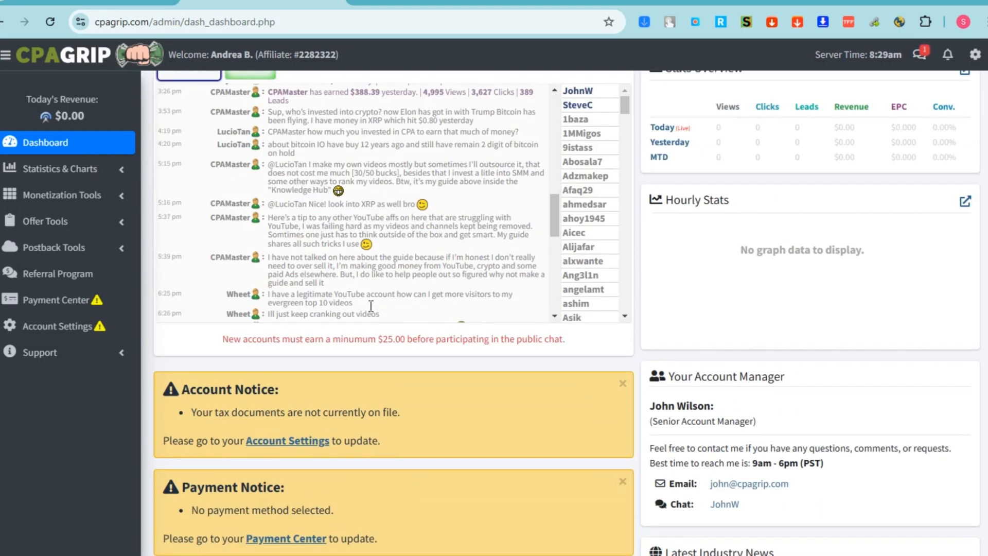
{"action": "scroll", "coordinate": [370, 306], "scroll_direction": "up", "scroll_amount": 2}
{"action": "left_click", "coordinate": [97, 170]}
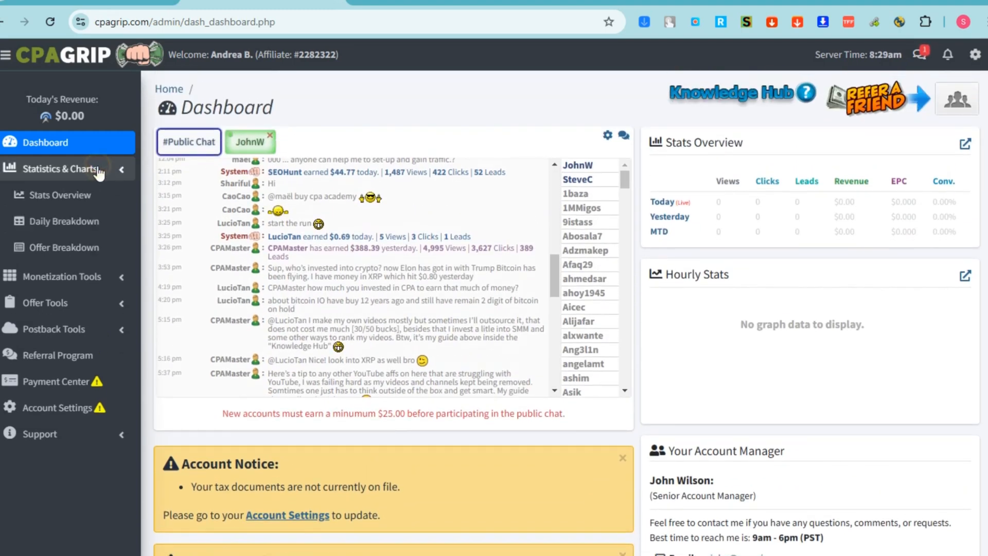
{"action": "left_click", "coordinate": [83, 195]}
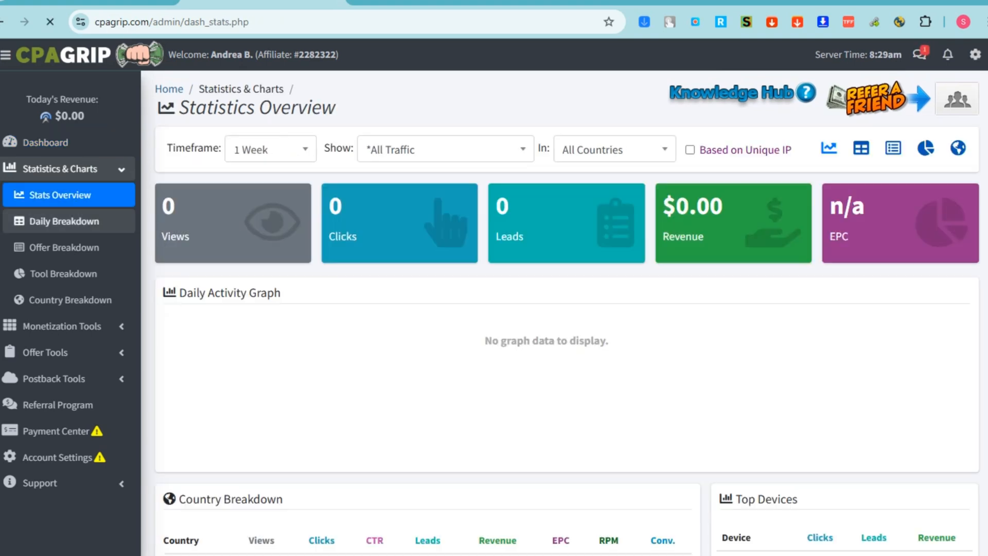